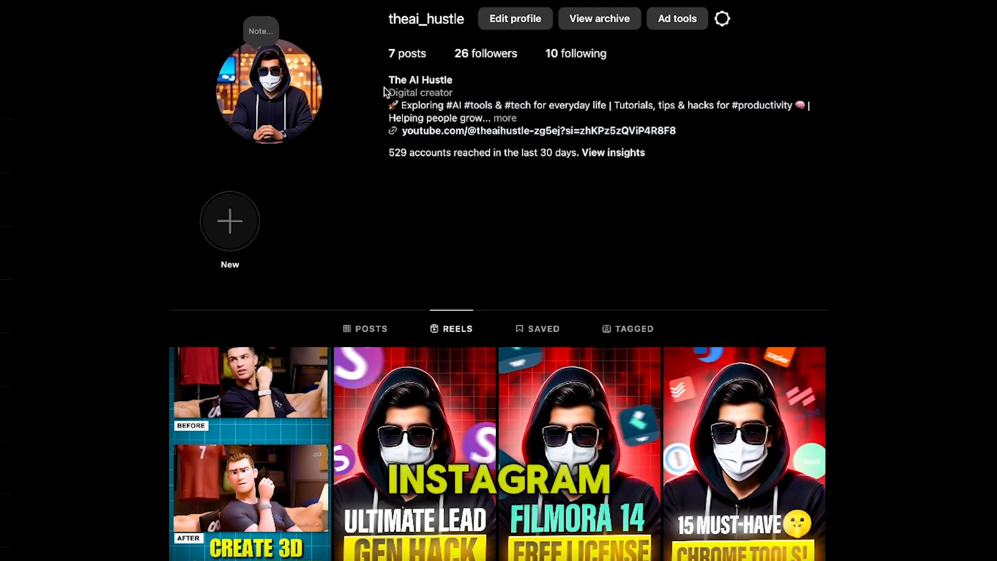
{"action": "scroll", "coordinate": [911, 315], "scroll_direction": "down", "scroll_amount": 6}
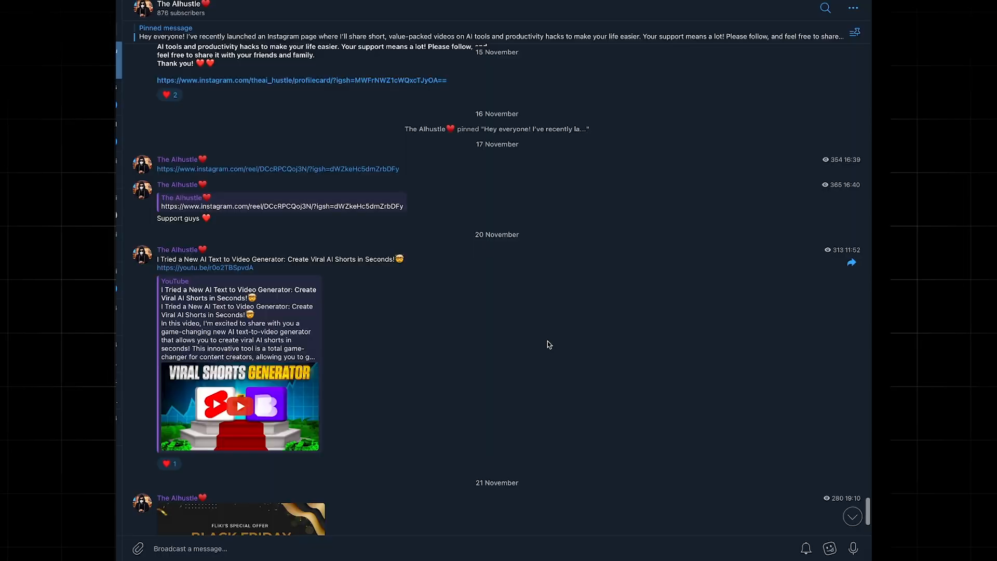
{"action": "scroll", "coordinate": [574, 325], "scroll_direction": "up", "scroll_amount": 3}
{"action": "scroll", "coordinate": [644, 326], "scroll_direction": "up", "scroll_amount": 15}
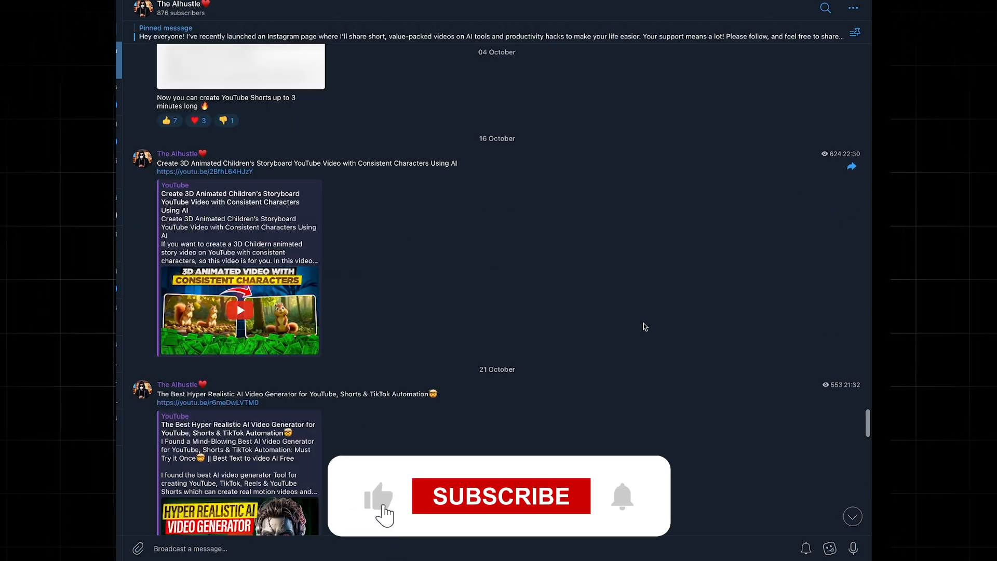
{"action": "scroll", "coordinate": [644, 327], "scroll_direction": "down", "scroll_amount": 10}
{"action": "scroll", "coordinate": [644, 326], "scroll_direction": "down", "scroll_amount": 5}
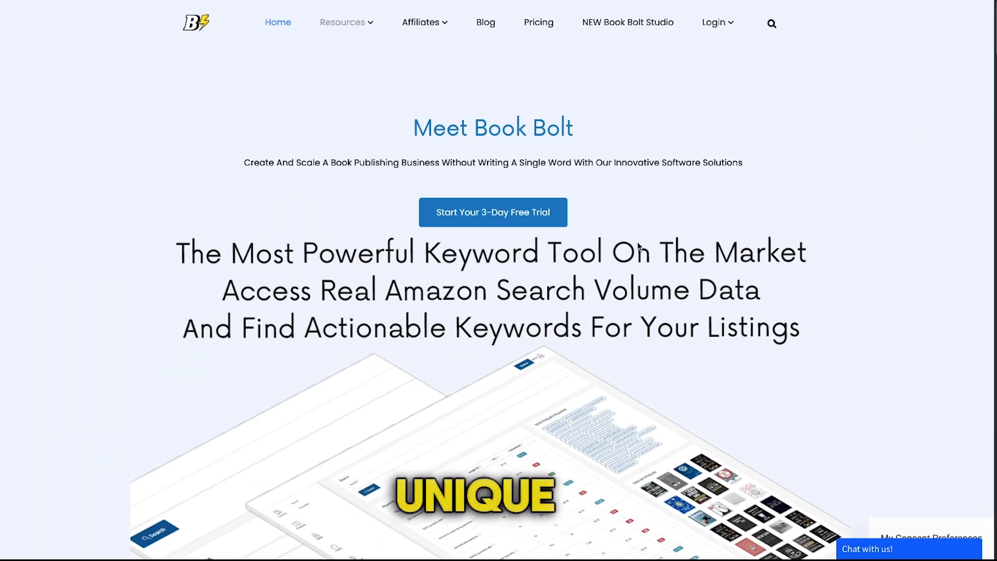
- Switch to the Book Bolt website and look through the homepage's keyword tool and book designer sections
{"action": "scroll", "coordinate": [638, 246], "scroll_direction": "down", "scroll_amount": 6}
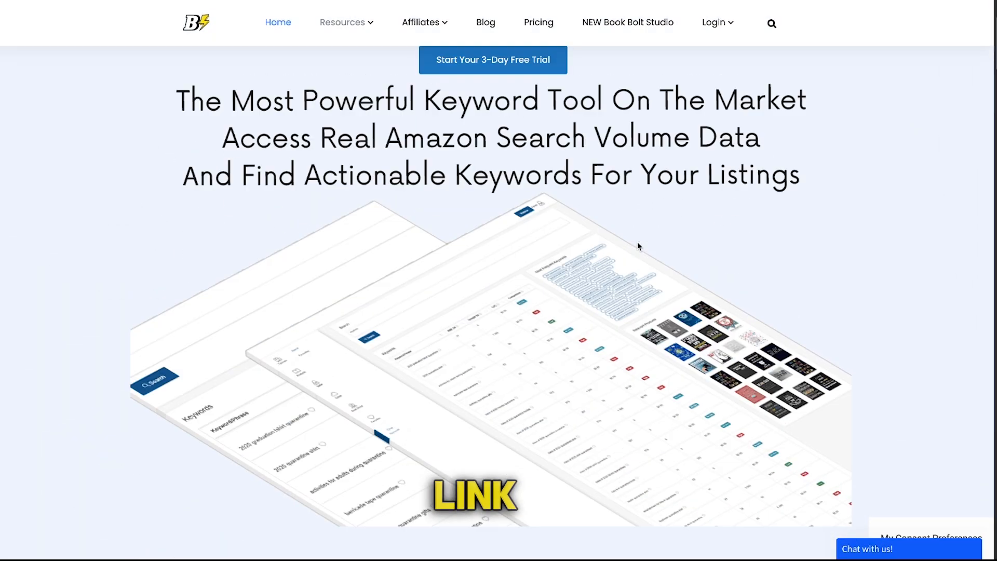
{"action": "scroll", "coordinate": [735, 233], "scroll_direction": "up", "scroll_amount": 1}
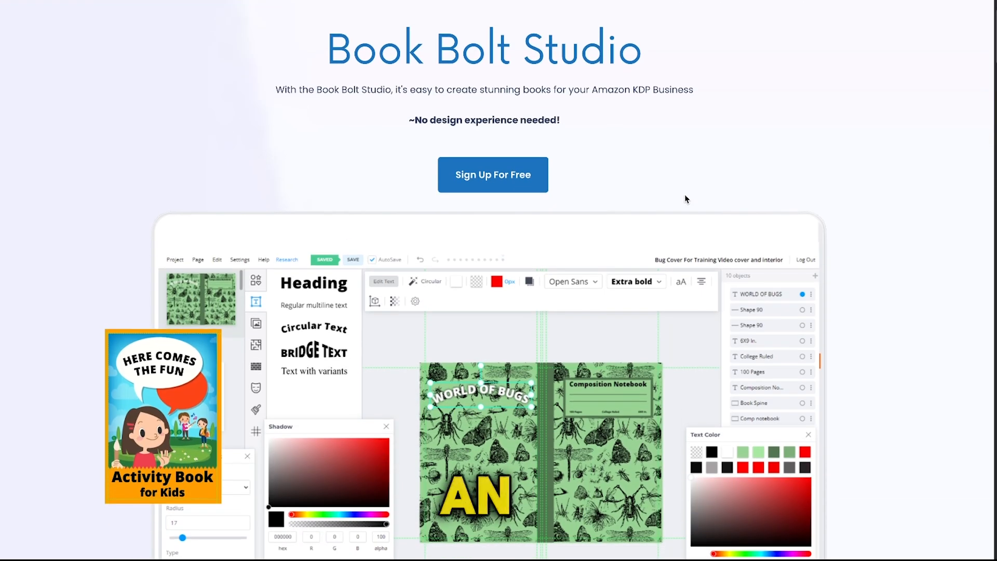
{"action": "scroll", "coordinate": [685, 199], "scroll_direction": "down", "scroll_amount": 4}
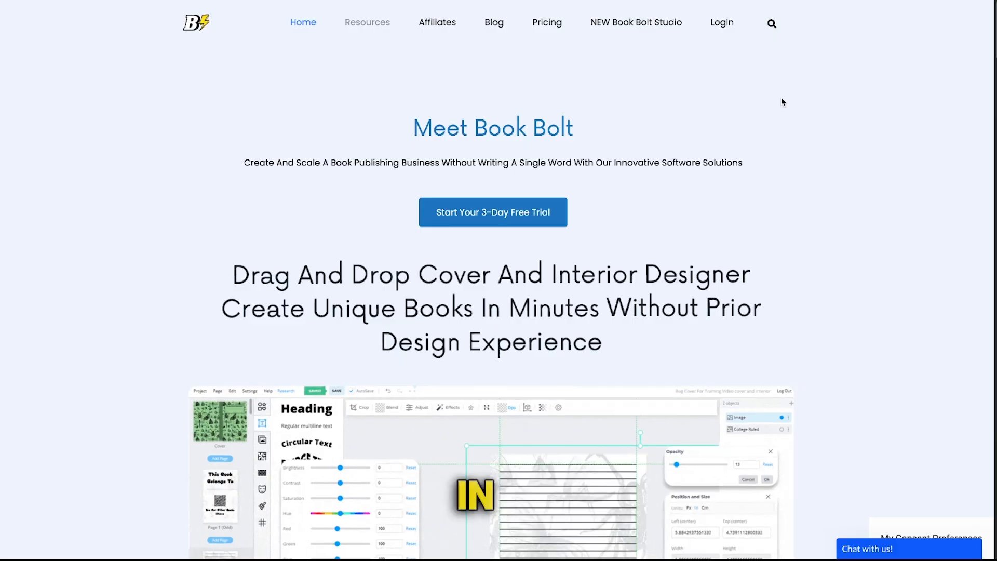
{"action": "scroll", "coordinate": [781, 102], "scroll_direction": "down", "scroll_amount": 2}
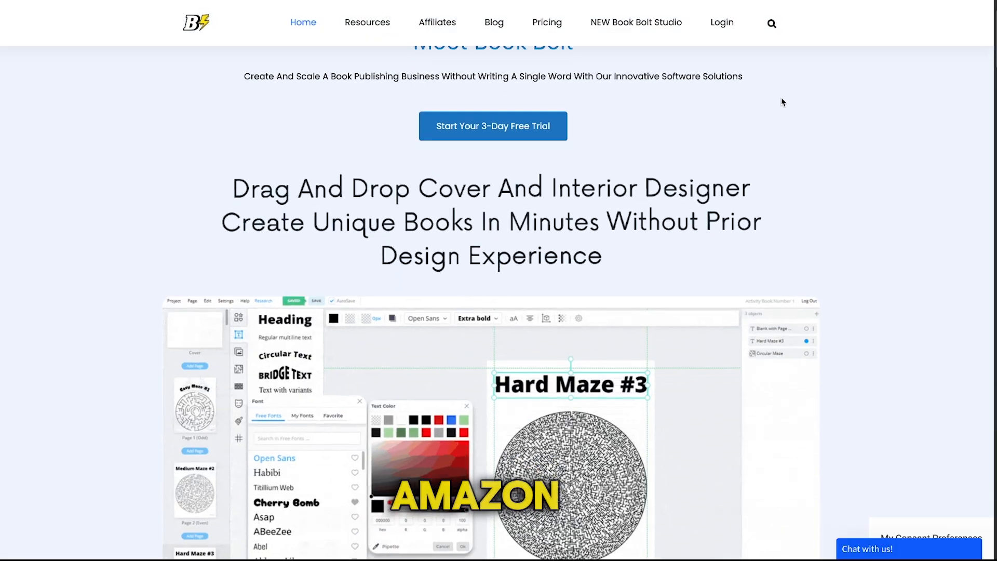
{"action": "scroll", "coordinate": [782, 102], "scroll_direction": "down", "scroll_amount": 1}
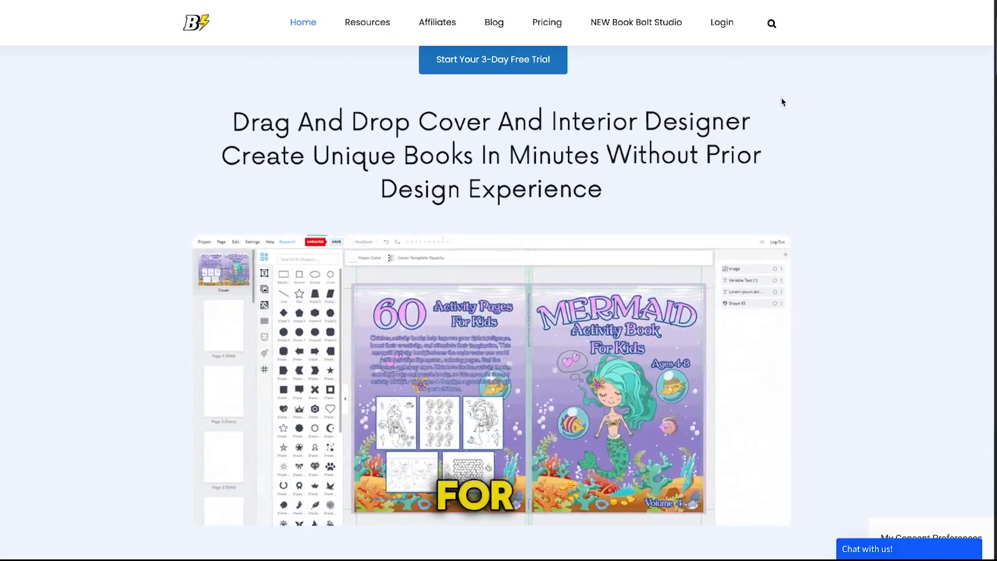
{"action": "scroll", "coordinate": [782, 102], "scroll_direction": "down", "scroll_amount": 2}
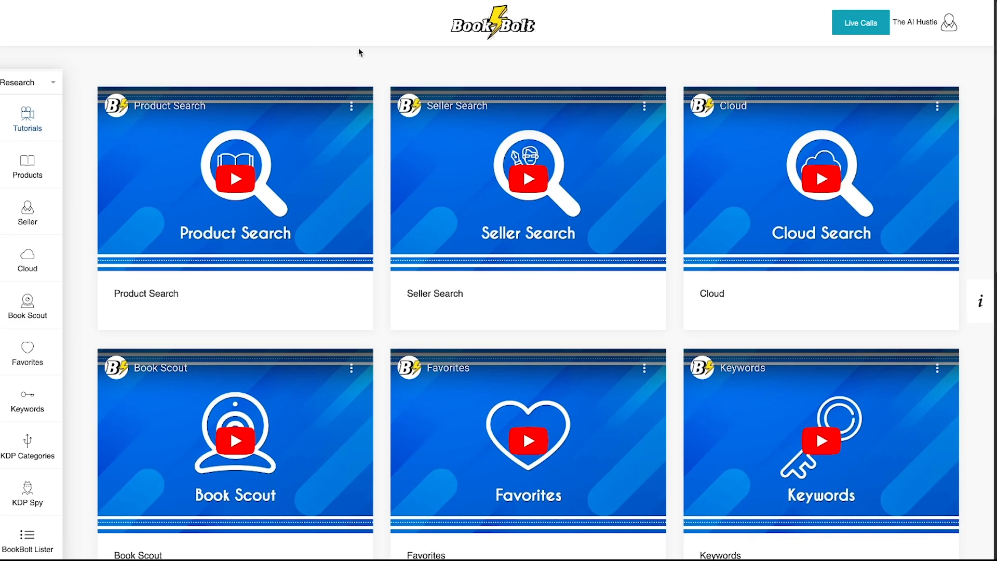
- Look over the research tutorials, and open the product search page to review its comic book results
{"action": "scroll", "coordinate": [411, 268], "scroll_direction": "down", "scroll_amount": 10}
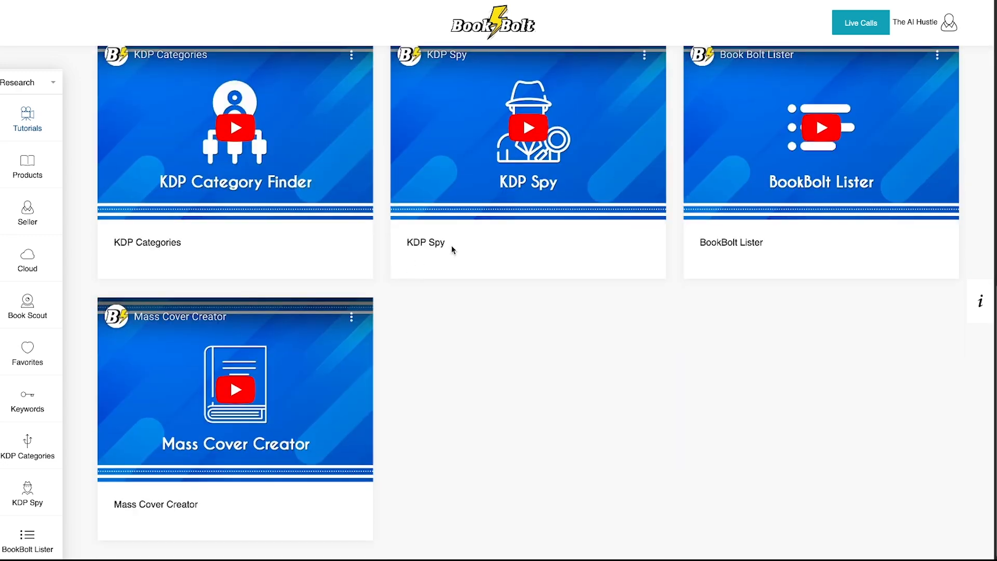
{"action": "scroll", "coordinate": [450, 245], "scroll_direction": "up", "scroll_amount": 10}
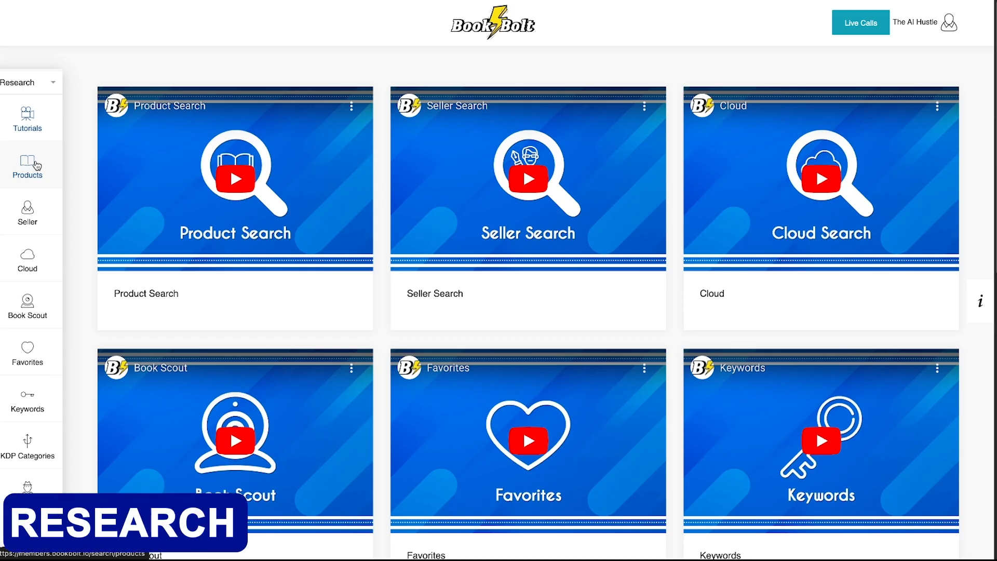
{"action": "left_click", "coordinate": [27, 167]}
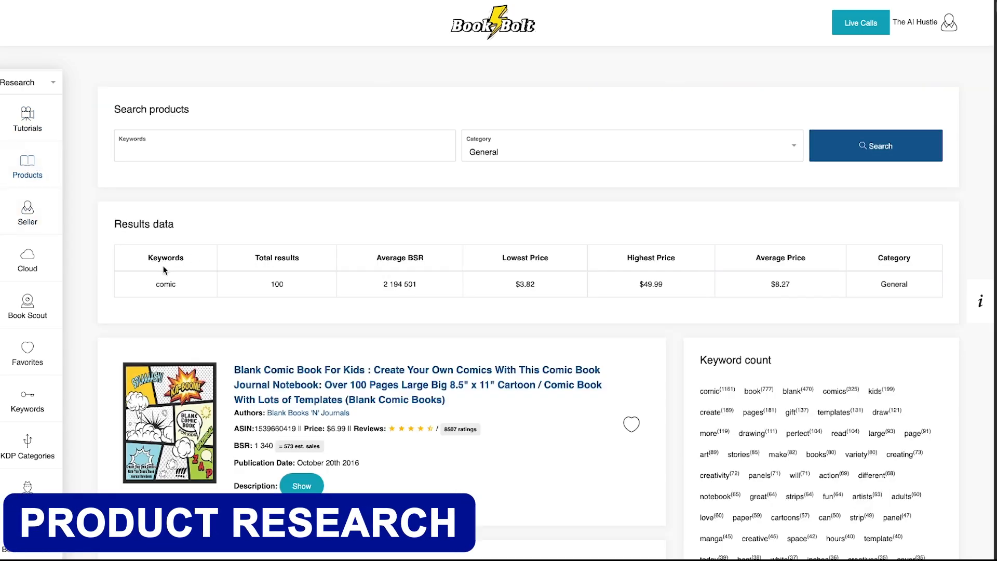
{"action": "scroll", "coordinate": [236, 285], "scroll_direction": "down", "scroll_amount": 5}
{"action": "scroll", "coordinate": [229, 282], "scroll_direction": "down", "scroll_amount": 3}
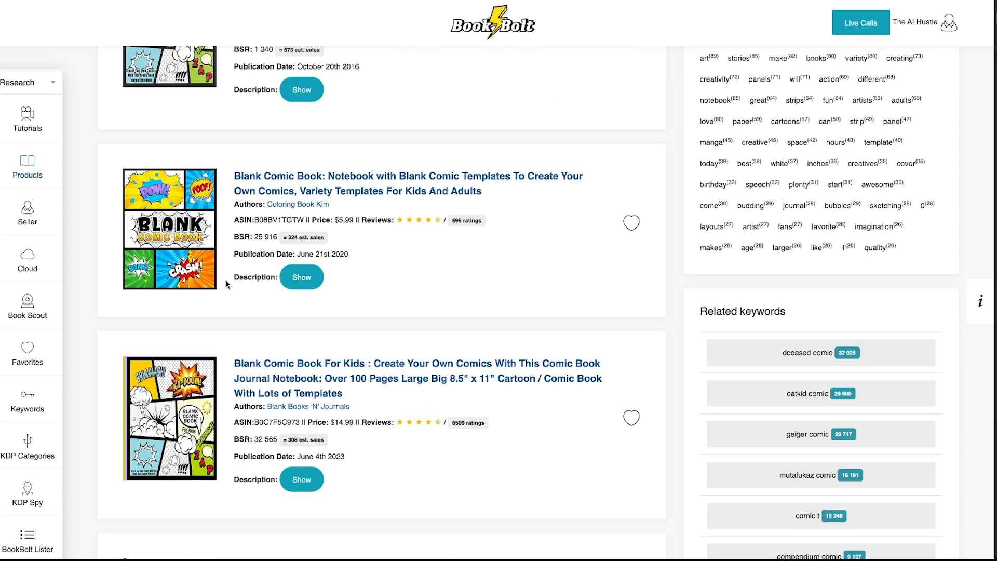
{"action": "scroll", "coordinate": [226, 280], "scroll_direction": "up", "scroll_amount": 8}
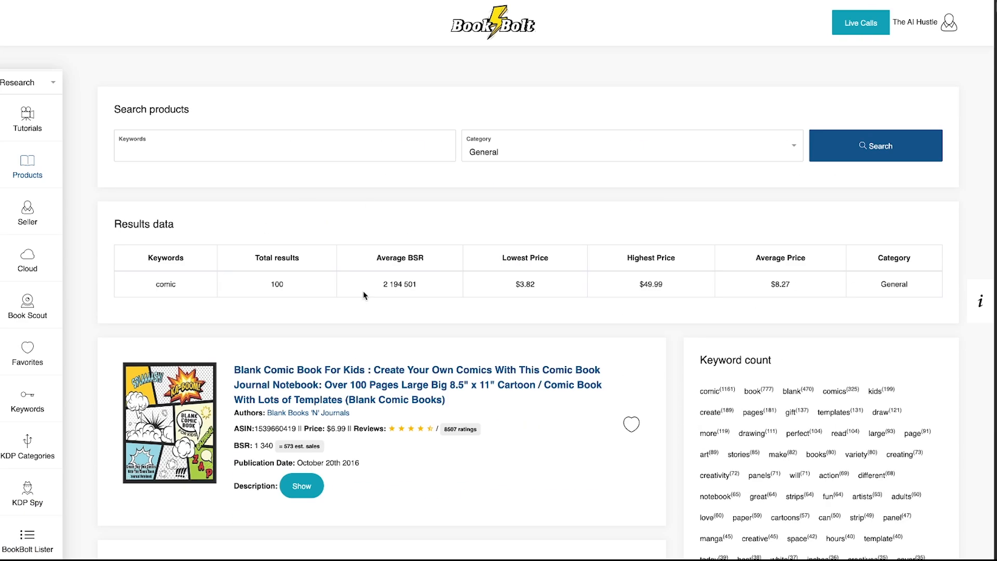
- Search products for "coloring book" in the Coloring Book category
{"action": "left_click", "coordinate": [142, 331]}
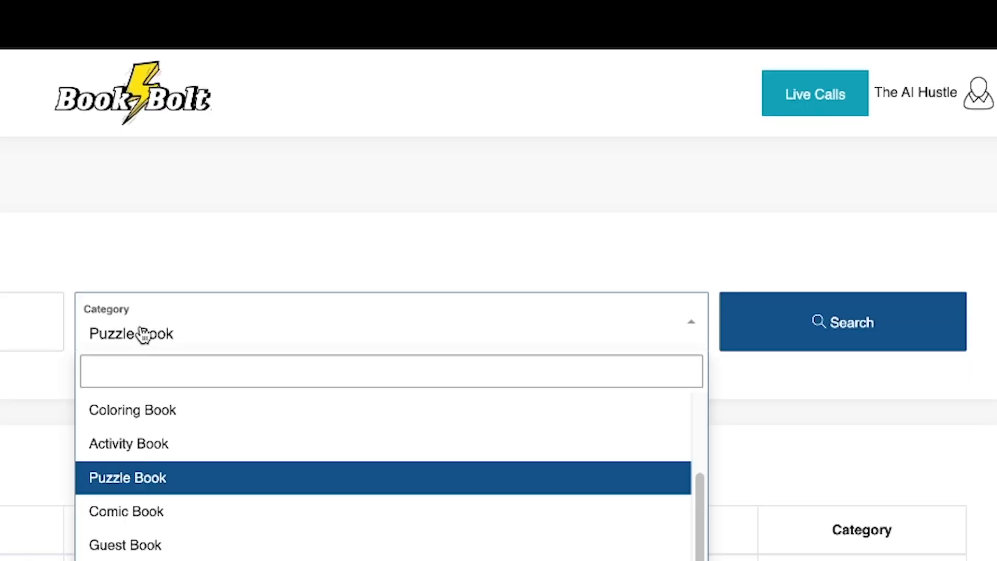
{"action": "left_click", "coordinate": [140, 411]}
{"action": "left_click", "coordinate": [824, 305]}
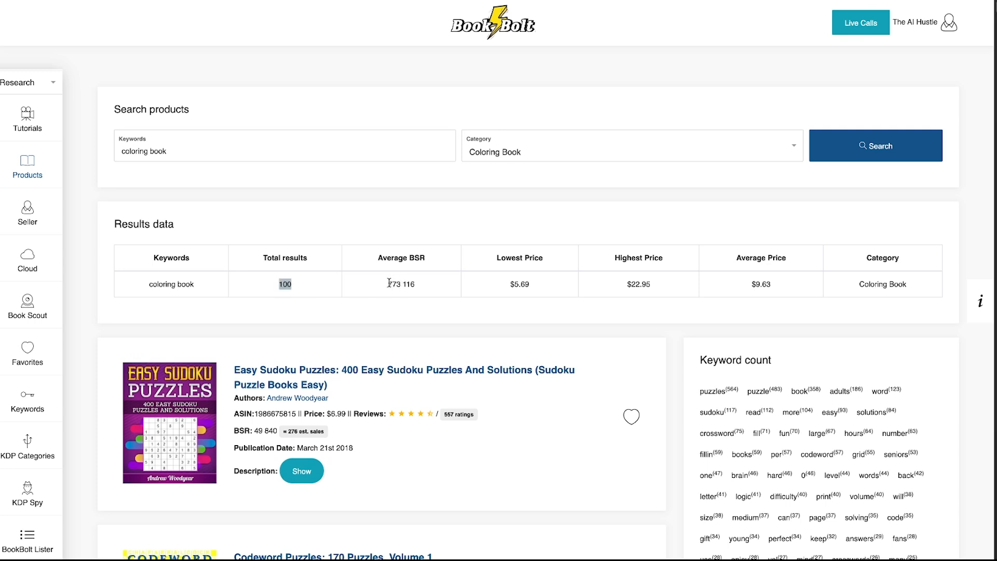
- Examine the lowest, highest and average prices in the product search's results data
{"action": "left_click_drag", "start_coordinate": [514, 284], "coordinate": [533, 284]}
{"action": "left_click_drag", "start_coordinate": [627, 283], "coordinate": [652, 282]}
{"action": "left_click", "coordinate": [654, 284]}
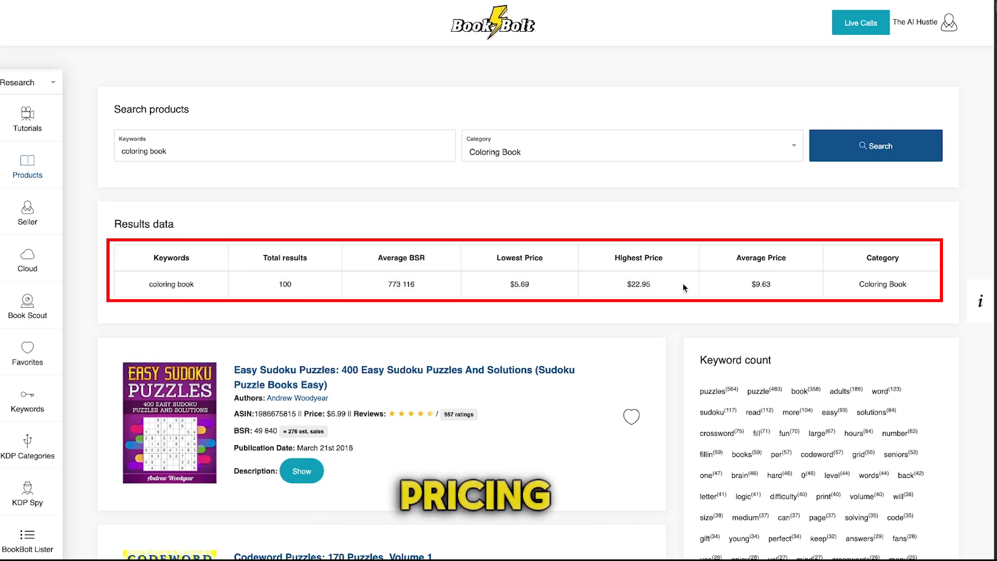
{"action": "left_click_drag", "start_coordinate": [752, 283], "coordinate": [785, 285]}
{"action": "left_click", "coordinate": [785, 285]}
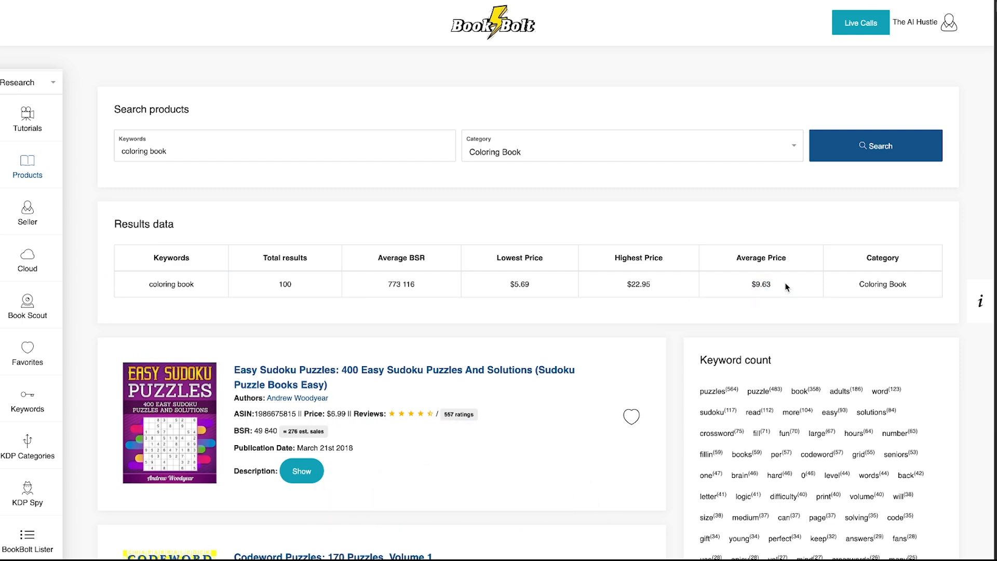
- Review the BSR, estimated sales and publication dates of the listed books
{"action": "scroll", "coordinate": [786, 285], "scroll_direction": "down", "scroll_amount": 3}
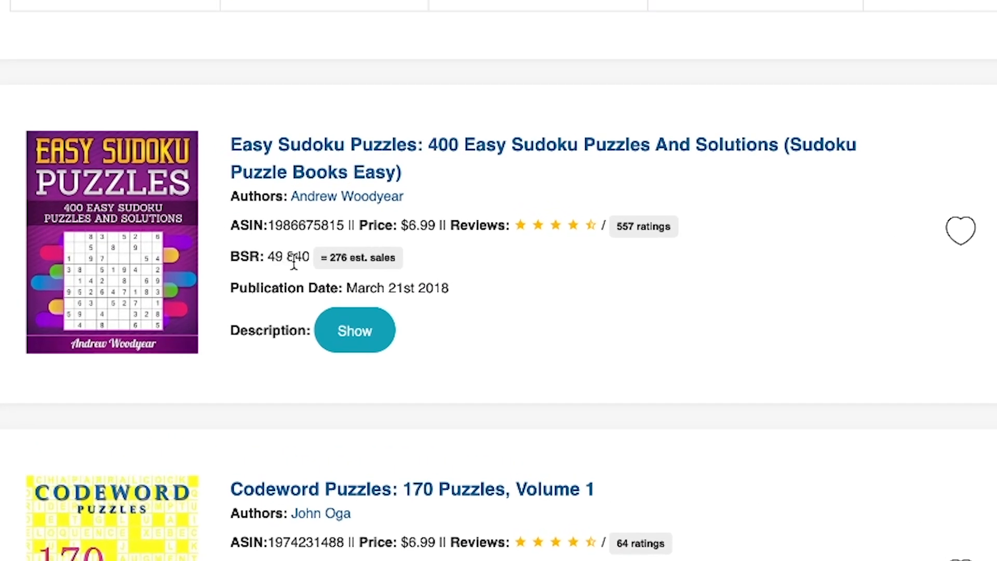
{"action": "left_click", "coordinate": [399, 266]}
{"action": "left_click", "coordinate": [484, 292]}
{"action": "scroll", "coordinate": [570, 289], "scroll_direction": "down", "scroll_amount": 4}
{"action": "scroll", "coordinate": [571, 282], "scroll_direction": "down", "scroll_amount": 2}
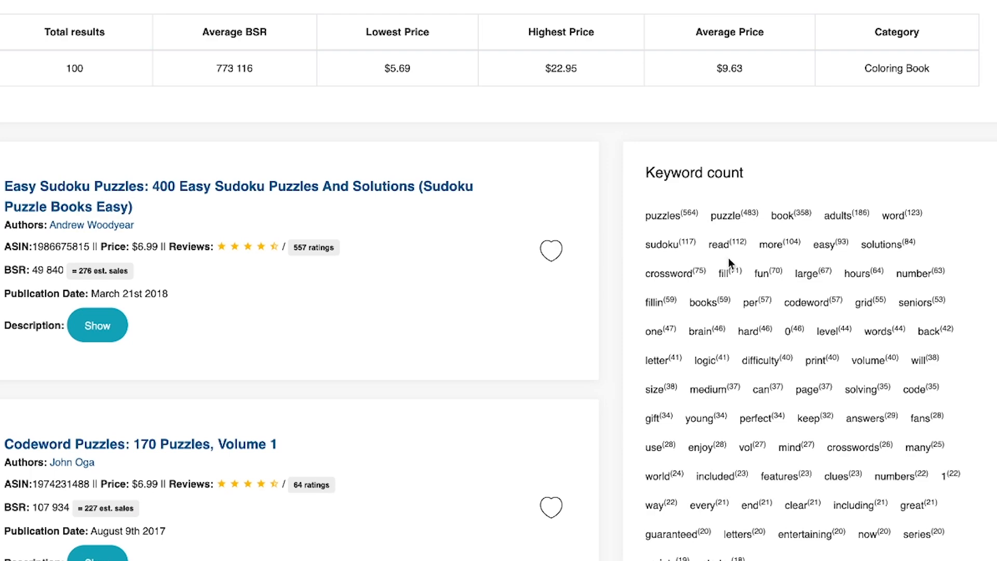
- Examine the keyword counts and the related keywords for the product search
{"action": "scroll", "coordinate": [728, 258], "scroll_direction": "down", "scroll_amount": 2}
{"action": "scroll", "coordinate": [777, 271], "scroll_direction": "down", "scroll_amount": 10}
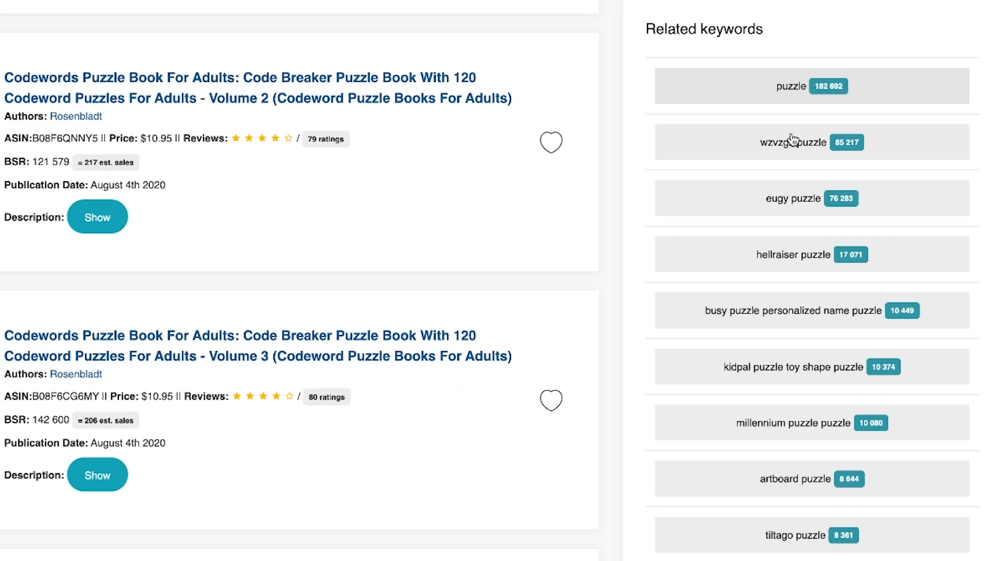
{"action": "scroll", "coordinate": [832, 469], "scroll_direction": "down", "scroll_amount": 6}
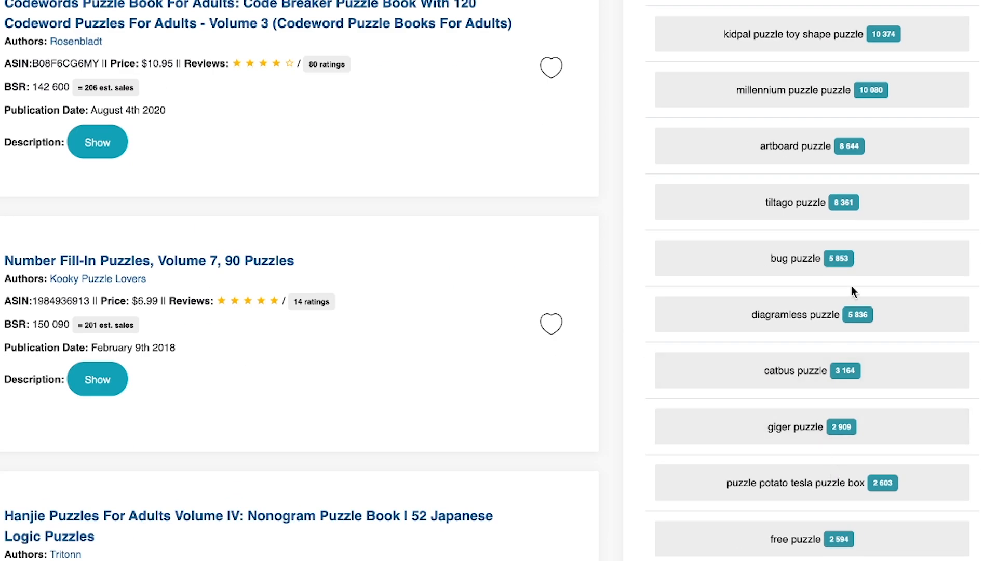
{"action": "scroll", "coordinate": [857, 322], "scroll_direction": "up", "scroll_amount": 6}
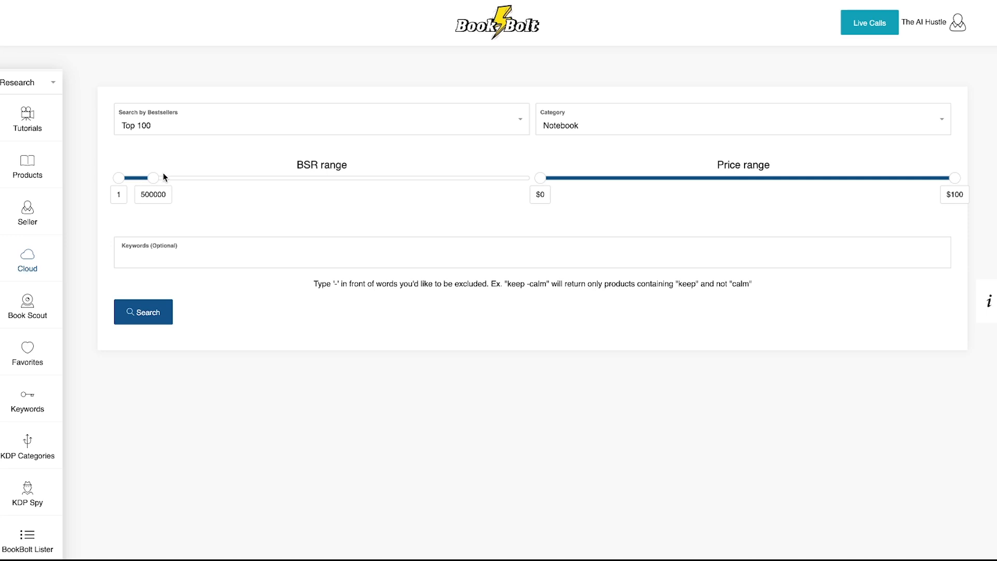
- Run a Cloud search for the Top 100 bestsellers in the Puzzle Book category, leaving the optional keywords empty
{"action": "left_click", "coordinate": [182, 123]}
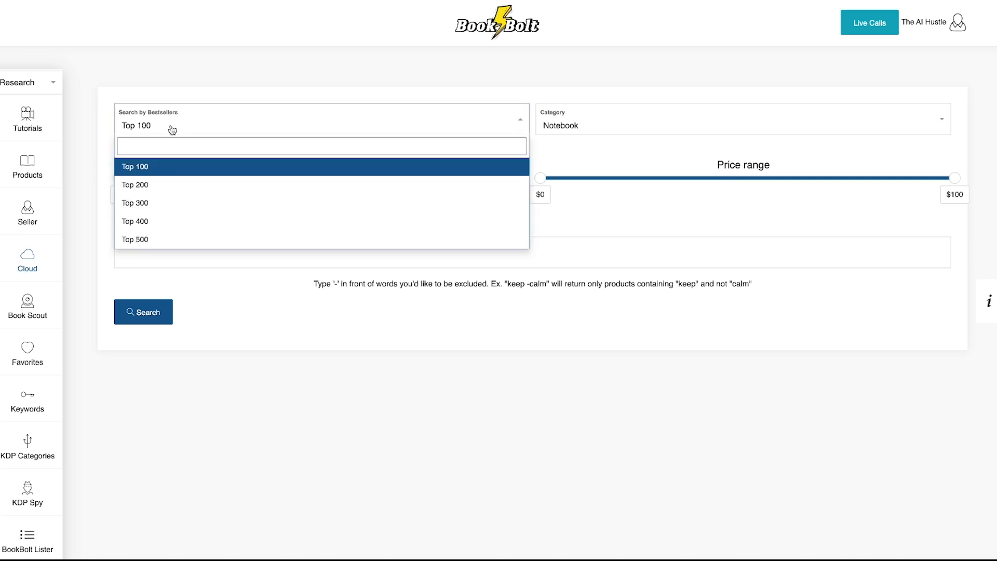
{"action": "left_click", "coordinate": [142, 167]}
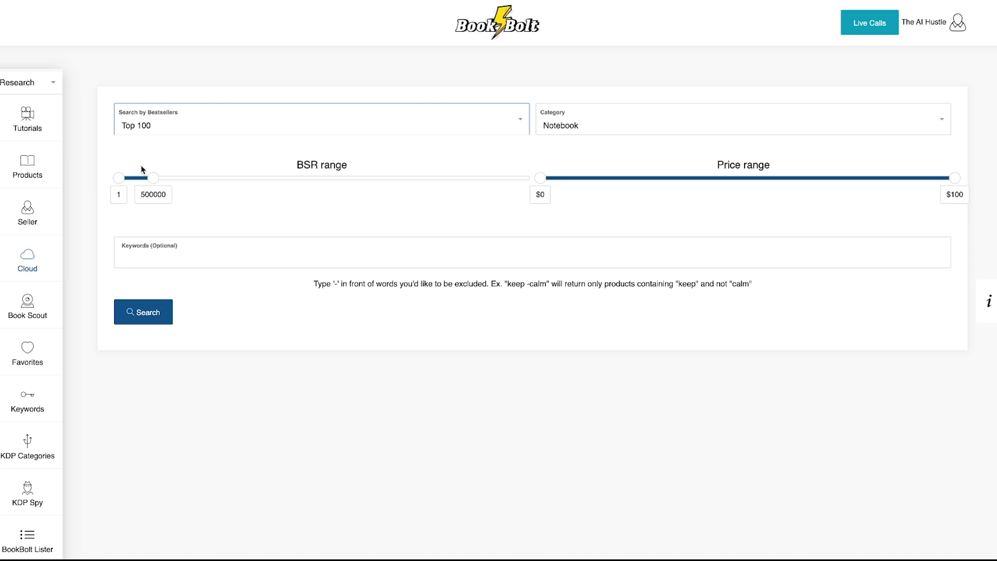
{"action": "left_click", "coordinate": [572, 127]}
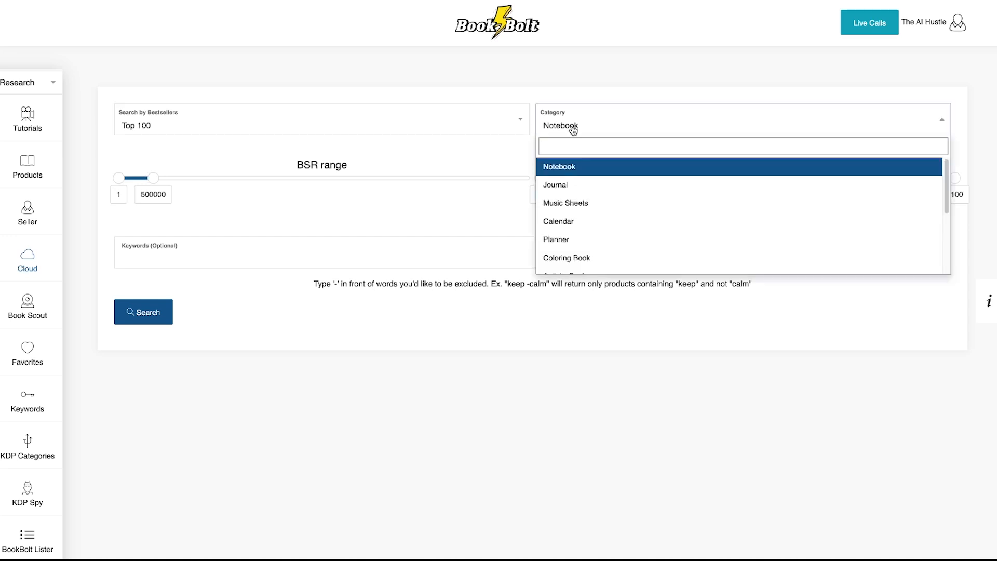
{"action": "scroll", "coordinate": [582, 208], "scroll_direction": "down", "scroll_amount": 3}
{"action": "left_click", "coordinate": [580, 229]}
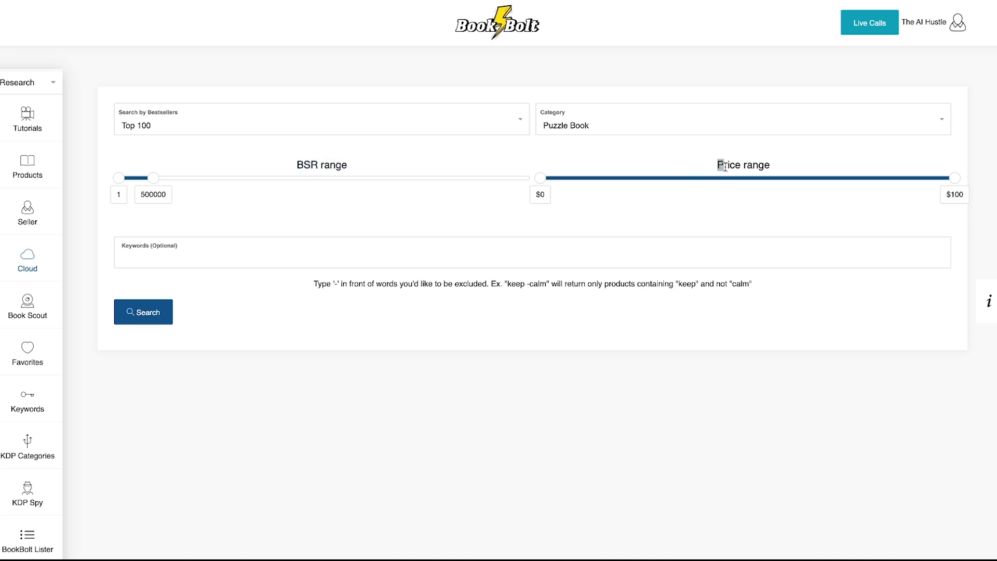
{"action": "left_click", "coordinate": [618, 209]}
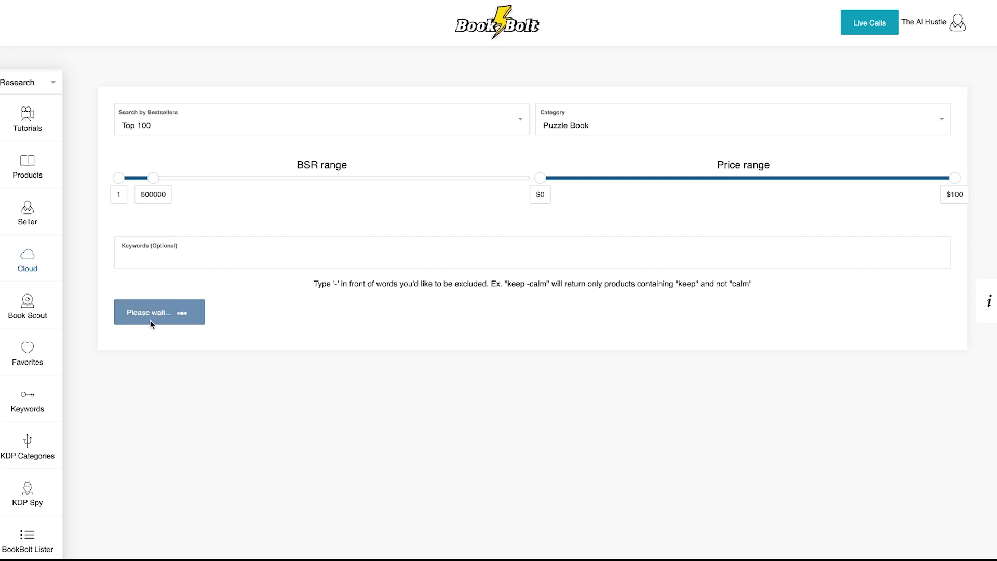
- Review the price, BSR and estimated monthly sales of the puzzle book bestsellers found
{"action": "scroll", "coordinate": [245, 300], "scroll_direction": "down", "scroll_amount": 5}
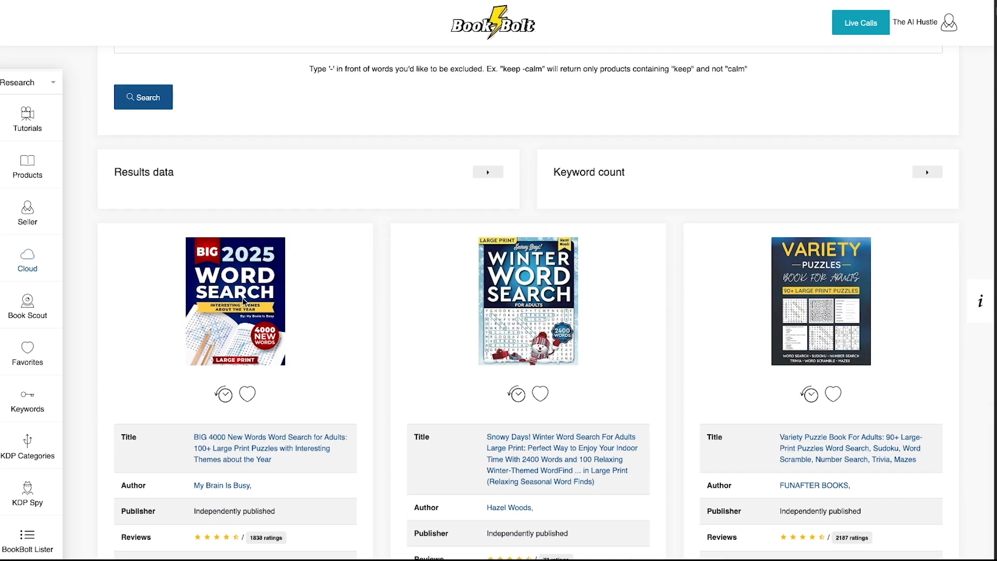
{"action": "scroll", "coordinate": [243, 301], "scroll_direction": "down", "scroll_amount": 6}
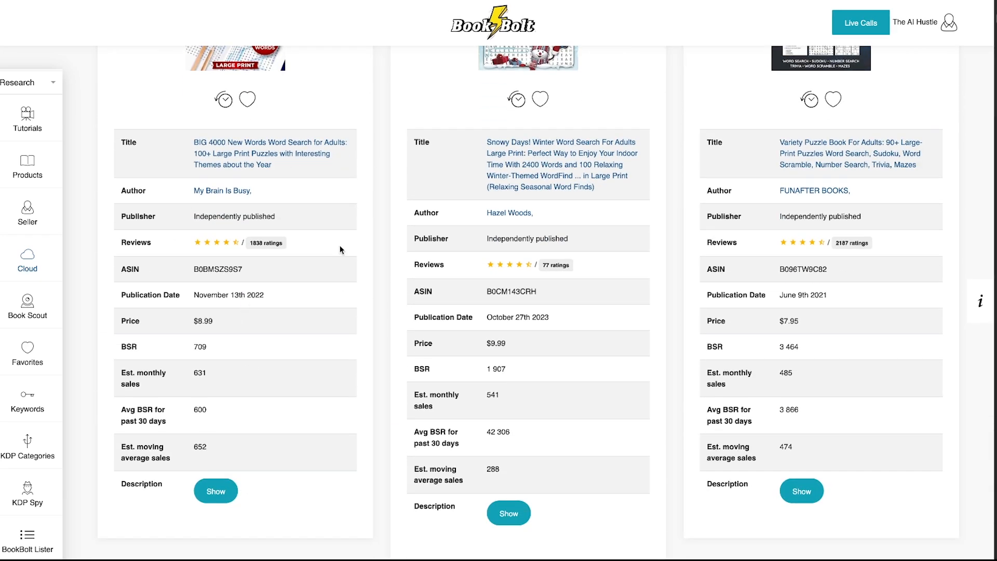
{"action": "left_click_drag", "start_coordinate": [192, 347], "coordinate": [218, 350]}
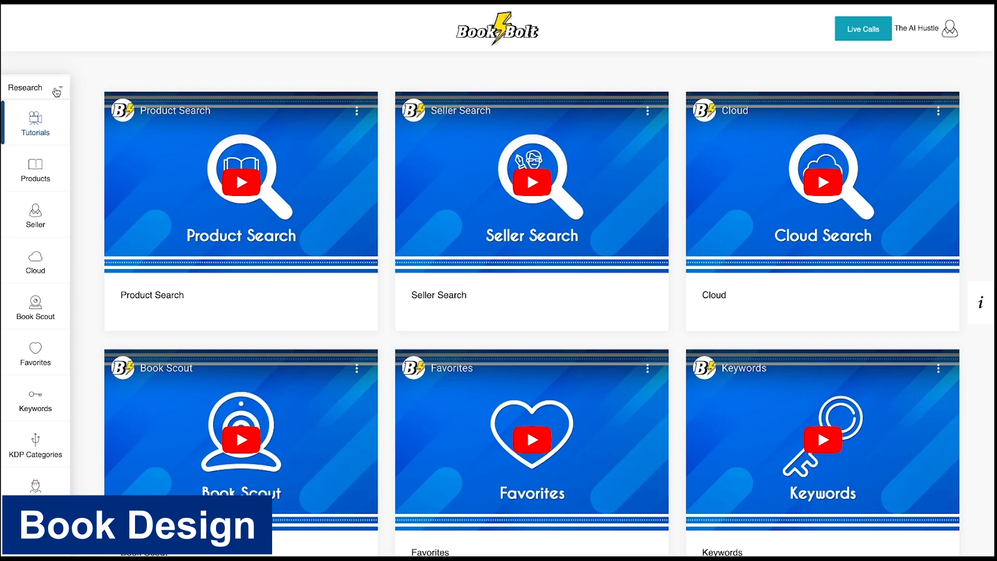
- Switch from the Research tools to the Create tools and open BookBolt Studio
{"action": "left_click", "coordinate": [57, 92]}
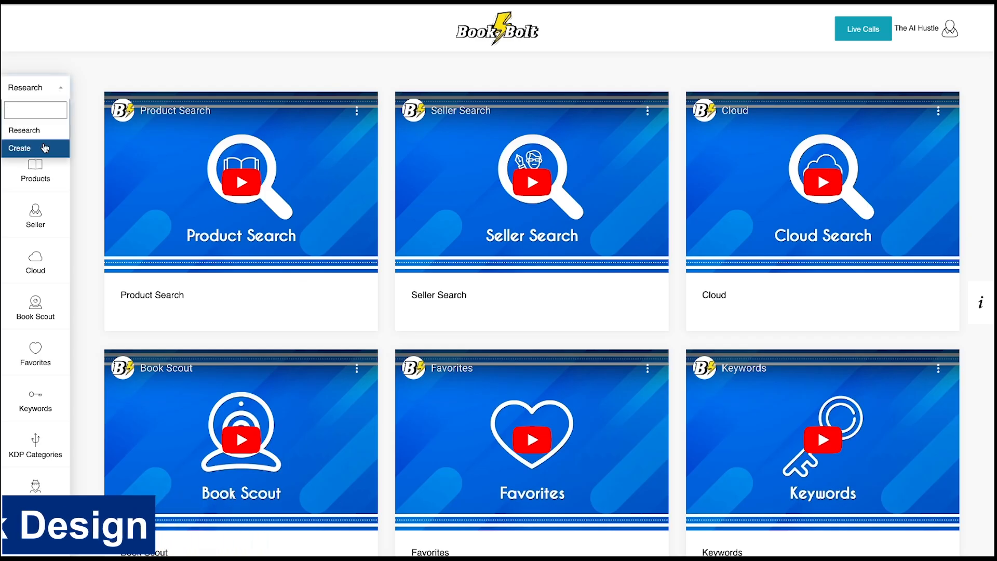
{"action": "left_click", "coordinate": [44, 150]}
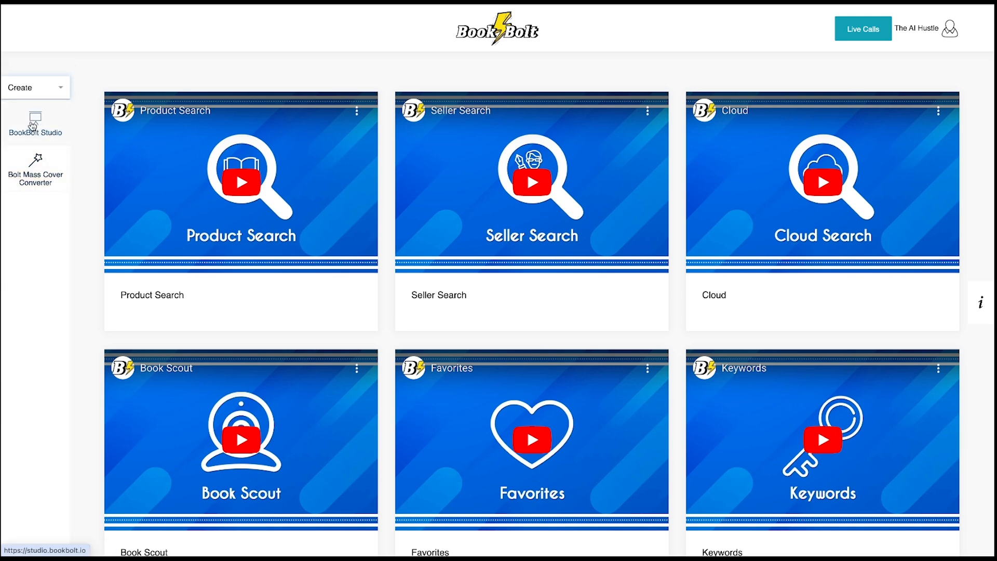
{"action": "left_click", "coordinate": [33, 125]}
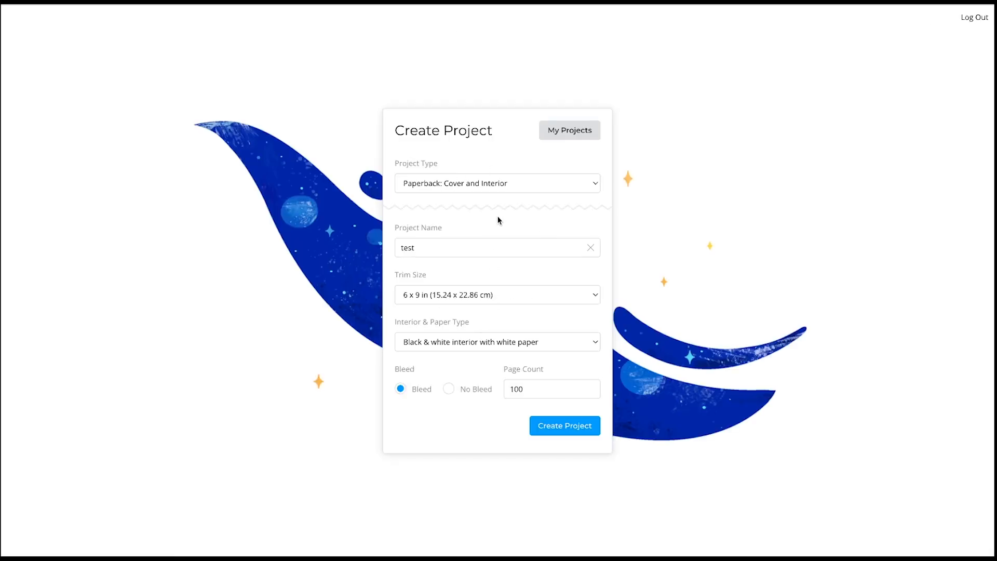
- Set the project type to Paperback: Cover and Interior and name the project TEST
{"action": "left_click", "coordinate": [506, 183]}
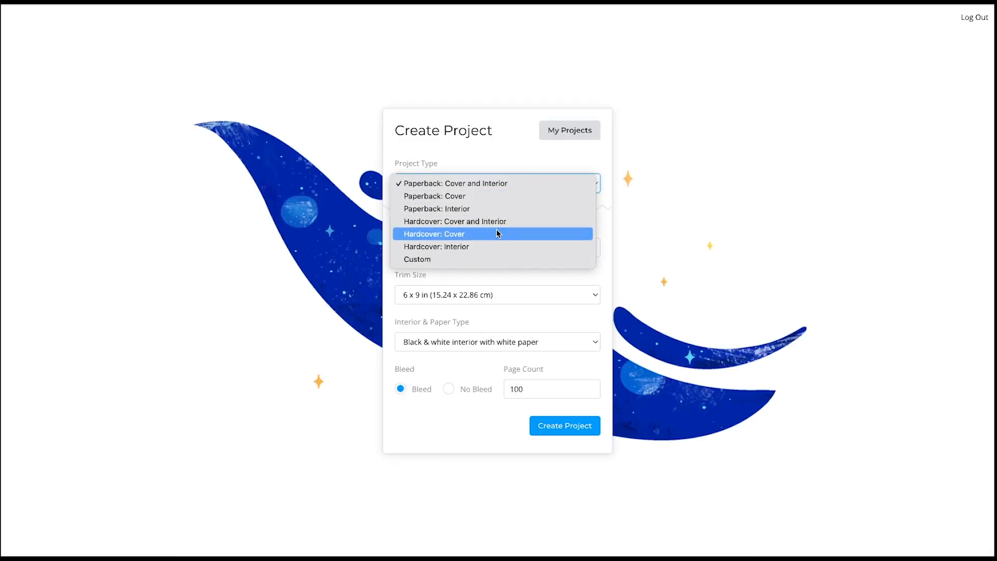
{"action": "left_click", "coordinate": [490, 184]}
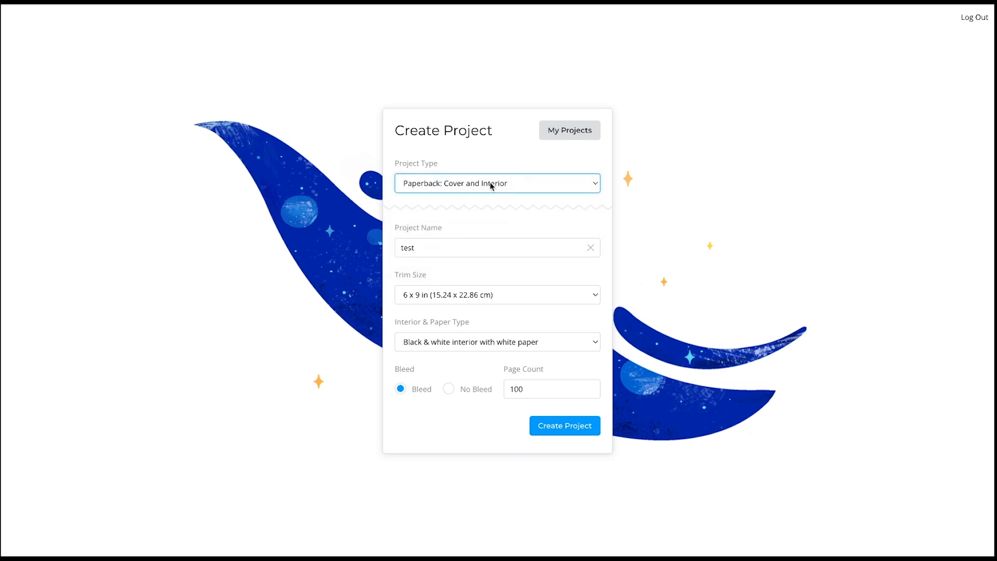
{"action": "double_click", "coordinate": [462, 244]}
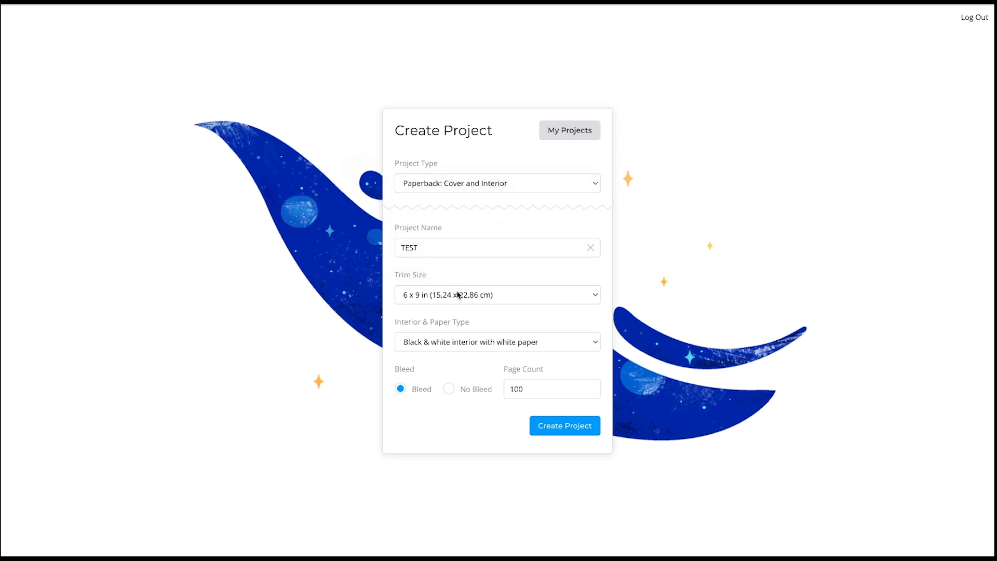
- Create the project with a 6 x 9 in trim size, black & white interior with white paper, bleed and 100 pages
{"action": "left_click", "coordinate": [458, 294]}
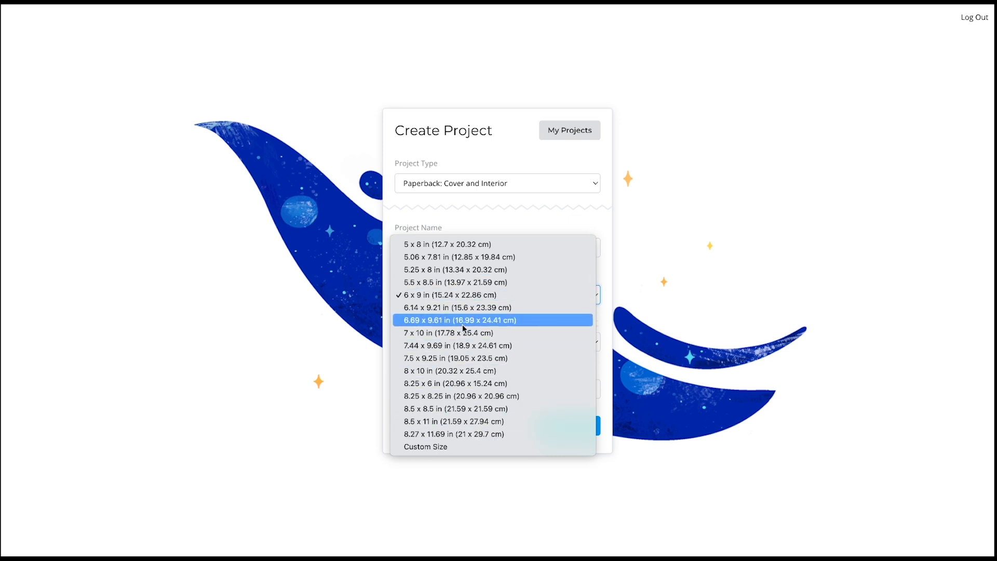
{"action": "left_click", "coordinate": [441, 295]}
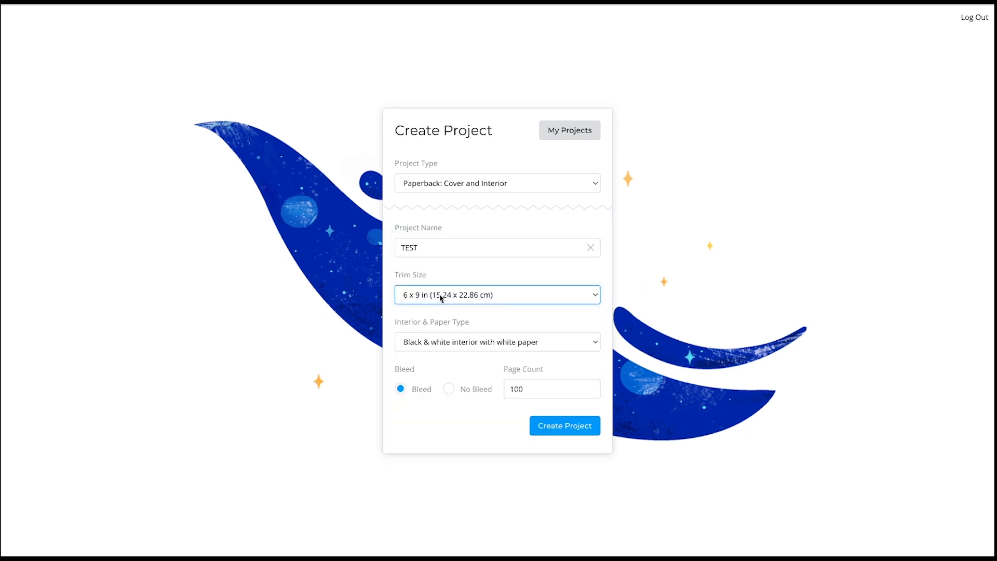
{"action": "left_click", "coordinate": [476, 341]}
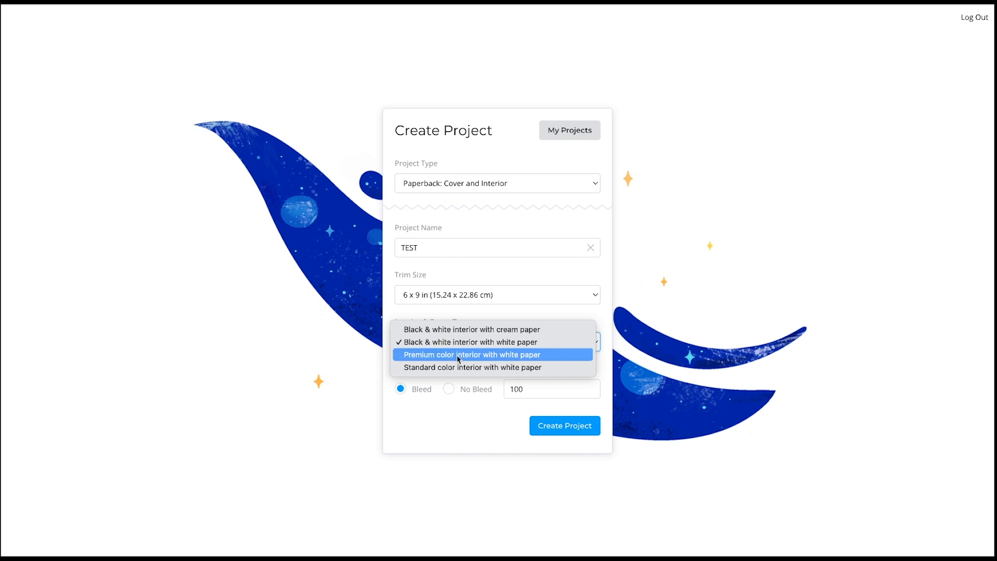
{"action": "left_click", "coordinate": [470, 342]}
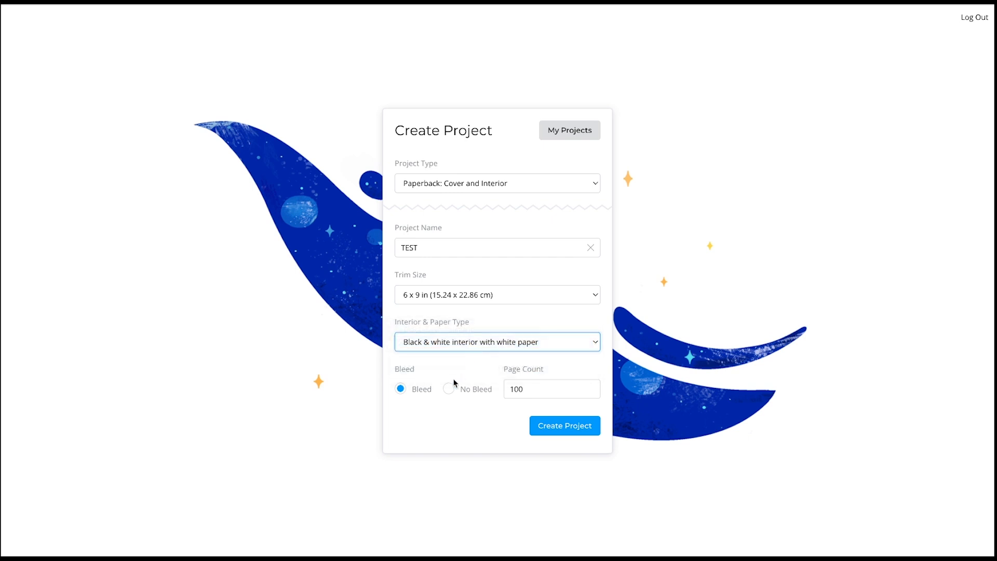
{"action": "left_click", "coordinate": [559, 429]}
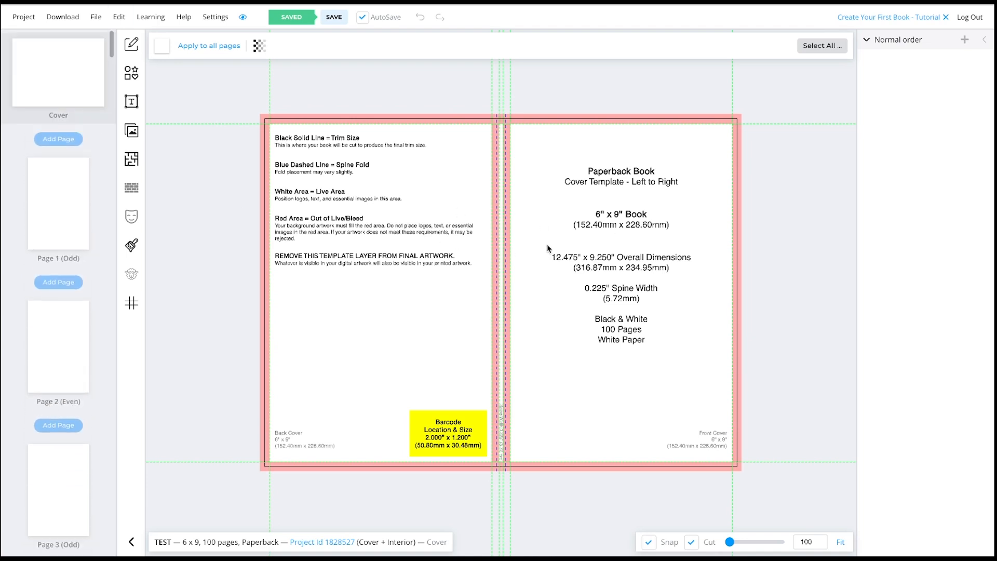
- Hide the cover template so the cover canvas is blank
{"action": "left_click", "coordinate": [257, 45]}
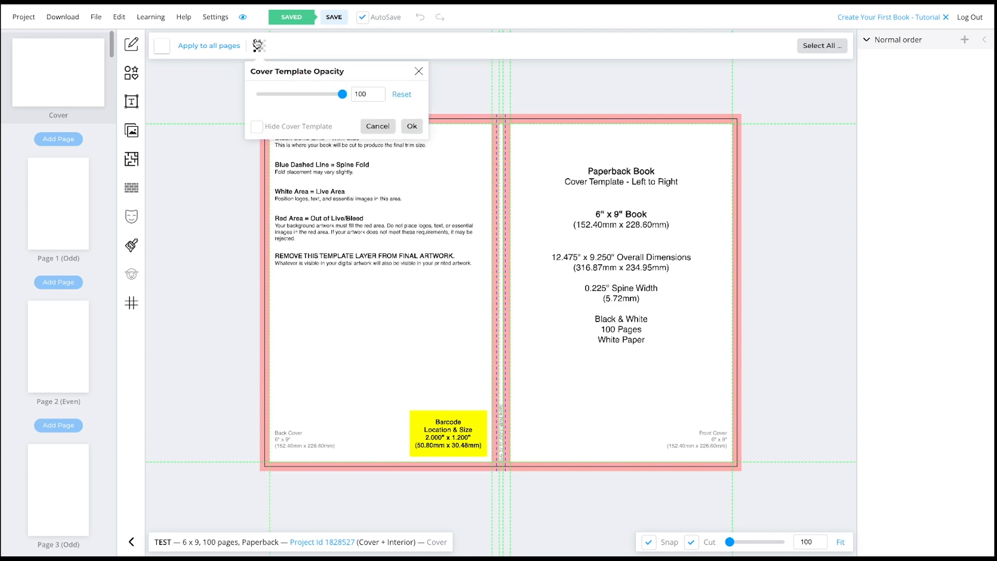
{"action": "left_click", "coordinate": [257, 127]}
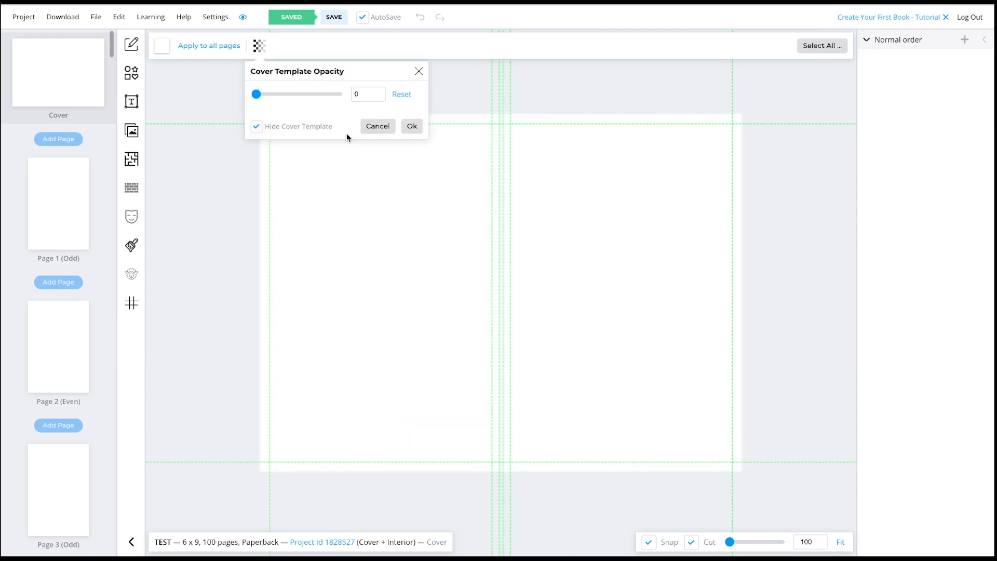
{"action": "left_click", "coordinate": [411, 126]}
{"action": "left_click", "coordinate": [212, 46]}
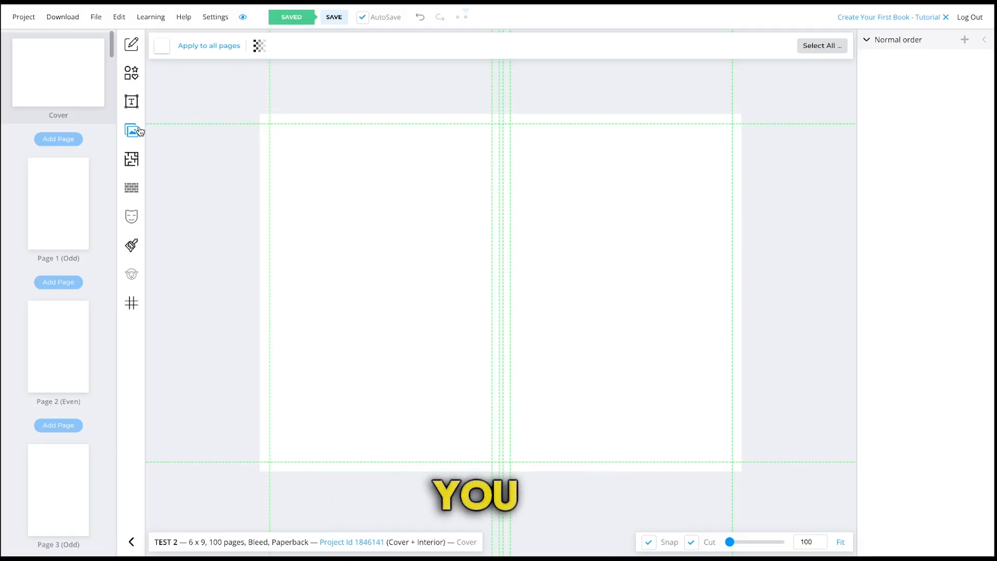
- Look at the Unsplash images, then search the Pixabay image library for "planner"
{"action": "left_click", "coordinate": [136, 131]}
{"action": "left_click", "coordinate": [247, 41]}
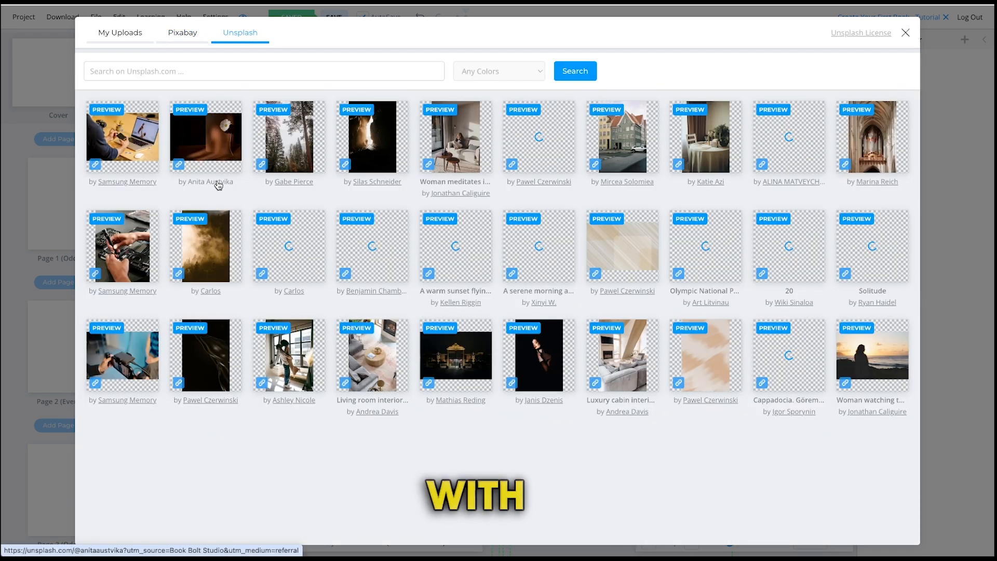
{"action": "left_click", "coordinate": [190, 34]}
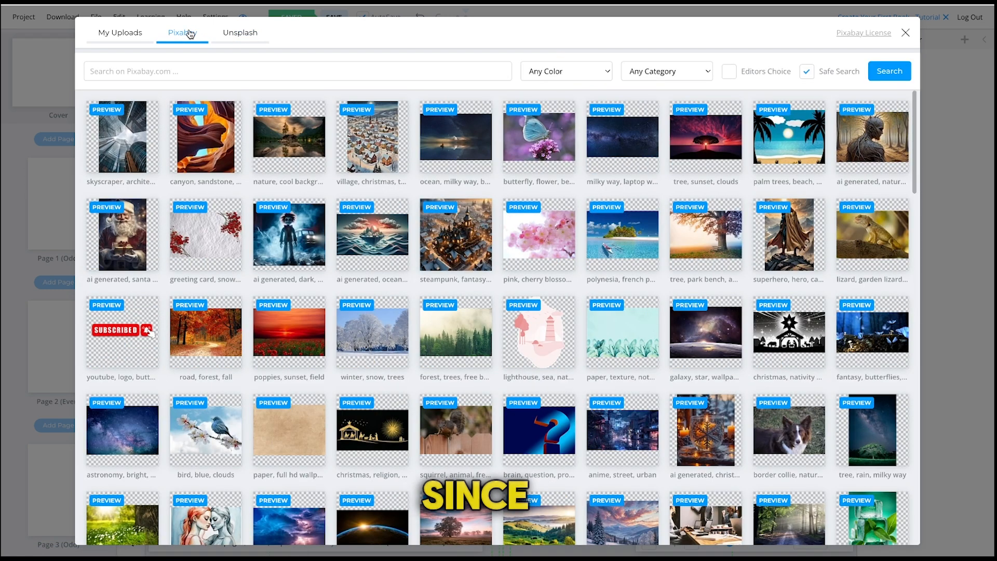
{"action": "left_click", "coordinate": [234, 71]}
{"action": "type", "text": "planne"}
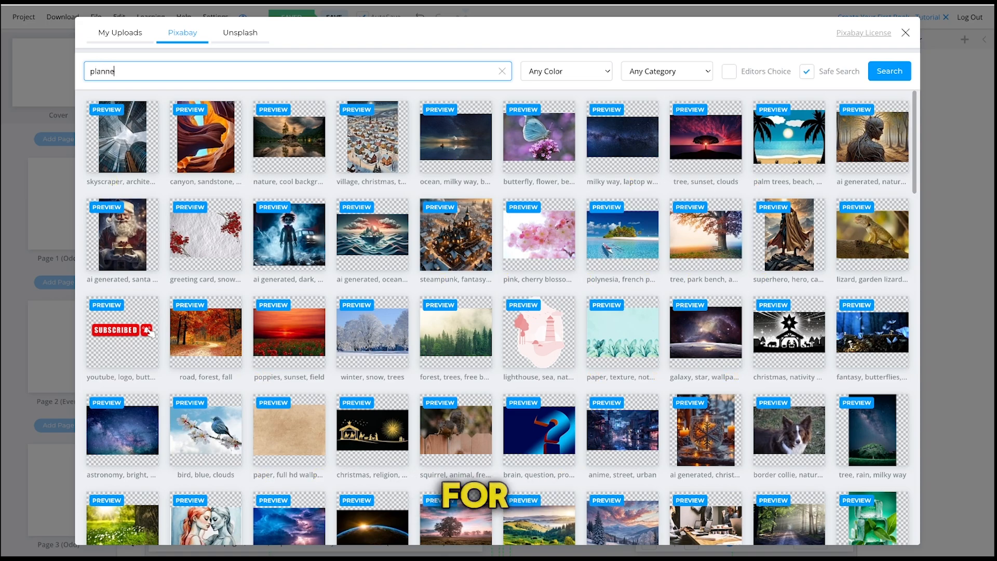
{"action": "type", "text": "r"}
{"action": "key", "text": "Return"}
- Insert the photo of a hand writing on a calendar planner and enlarge it to fill the whole cover
{"action": "left_click", "coordinate": [211, 235]}
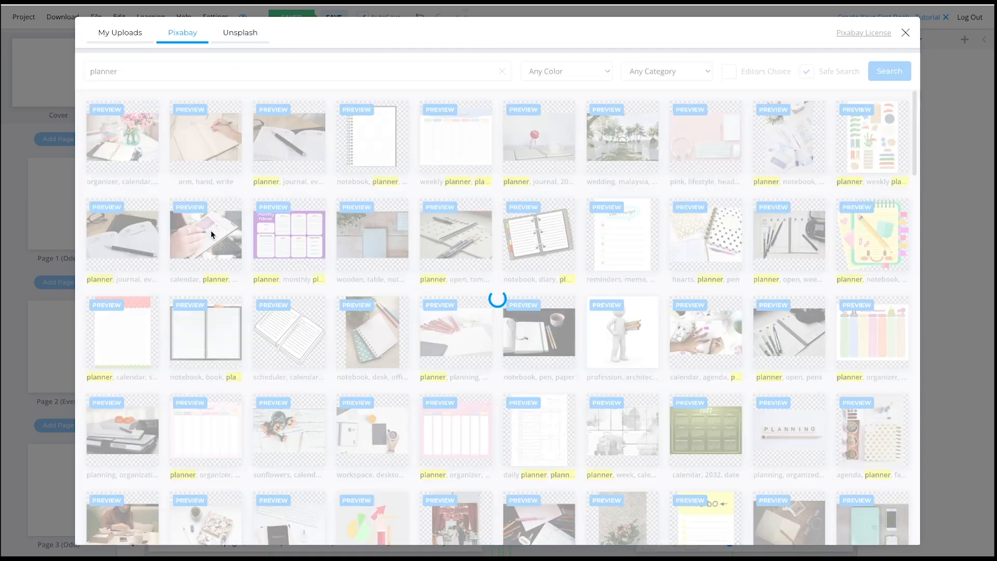
{"action": "left_click_drag", "start_coordinate": [492, 461], "coordinate": [491, 472]}
{"action": "left_click", "coordinate": [202, 178]}
- Add a rectangle on the upper front cover, size it as a title box and fill it dark red
{"action": "left_click", "coordinate": [131, 73]}
{"action": "left_click", "coordinate": [165, 76]}
{"action": "left_click_drag", "start_coordinate": [585, 307], "coordinate": [651, 197]}
{"action": "left_click_drag", "start_coordinate": [812, 197], "coordinate": [852, 198]}
{"action": "left_click_drag", "start_coordinate": [751, 247], "coordinate": [748, 251]}
{"action": "left_click", "coordinate": [289, 45]}
{"action": "left_click", "coordinate": [307, 94]}
{"action": "left_click", "coordinate": [469, 316]}
- Add the heading "Plan Your Best Life" and fit it on two lines inside the red title box
{"action": "left_click", "coordinate": [131, 101]}
{"action": "left_click", "coordinate": [194, 50]}
{"action": "double_click", "coordinate": [744, 173]}
{"action": "type", "text": "Plan Your  Best Life"}
{"action": "left_click", "coordinate": [617, 46]}
{"action": "left_click_drag", "start_coordinate": [609, 213], "coordinate": [597, 213]}
{"action": "left_click", "coordinate": [738, 288]}
{"action": "left_click_drag", "start_coordinate": [743, 177], "coordinate": [749, 196]}
{"action": "left_click_drag", "start_coordinate": [840, 227], "coordinate": [852, 232]}
- Color the "Plan Your Best Life" heading white
{"action": "left_click", "coordinate": [343, 46]}
{"action": "left_click", "coordinate": [349, 93]}
{"action": "left_click", "coordinate": [524, 316]}
{"action": "left_click", "coordinate": [720, 240]}
- Add the subtitle "2025-2026 Weekly & Monthly Organizer" and fit it on one line below the heading in the red box
{"action": "left_click", "coordinate": [209, 79]}
{"action": "type", "text": "2025-2026 Weekly & Monthly Organizer"}
{"action": "left_click_drag", "start_coordinate": [767, 234], "coordinate": [816, 232]}
{"action": "left_click_drag", "start_coordinate": [633, 239], "coordinate": [653, 236]}
{"action": "left_click_drag", "start_coordinate": [641, 236], "coordinate": [650, 242]}
{"action": "key", "text": "ctrl+z"}
{"action": "left_click", "coordinate": [674, 239]}
{"action": "left_click_drag", "start_coordinate": [748, 236], "coordinate": [749, 233]}
- Color the organizer subtitle yellow
{"action": "left_click", "coordinate": [343, 46]}
{"action": "left_click", "coordinate": [386, 94]}
{"action": "left_click", "coordinate": [523, 316]}
- Select the heading, subtitle and red rectangle together and move them slightly lower on the front cover
{"action": "left_click", "coordinate": [676, 176]}
{"action": "left_click", "coordinate": [649, 180], "text": "shift"}
{"action": "left_click", "coordinate": [675, 233], "text": "shift"}
{"action": "left_click_drag", "start_coordinate": [680, 233], "coordinate": [680, 252]}
{"action": "left_click", "coordinate": [519, 177]}
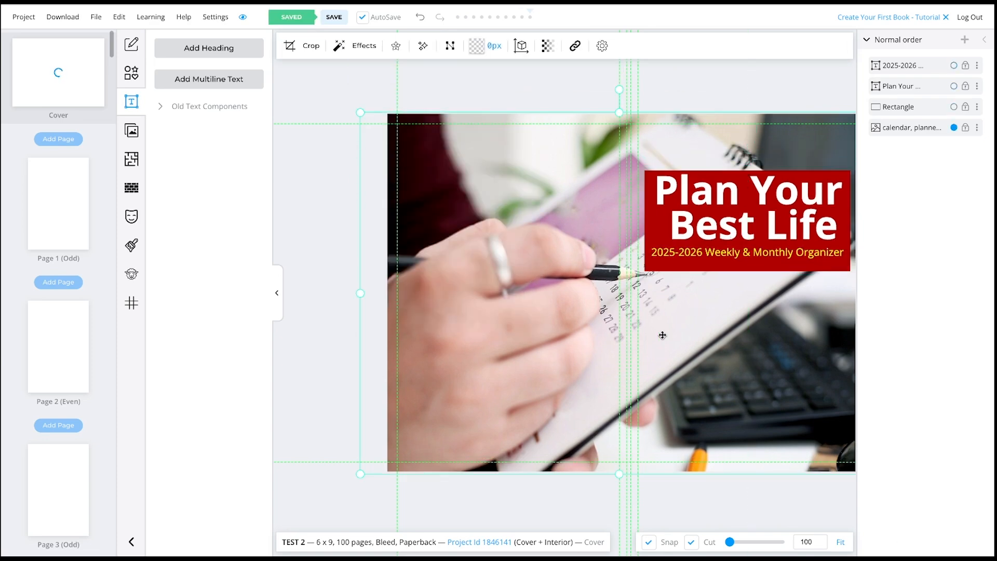
- Browse the Interior Templates Library and choose the Journal template
{"action": "left_click", "coordinate": [134, 162]}
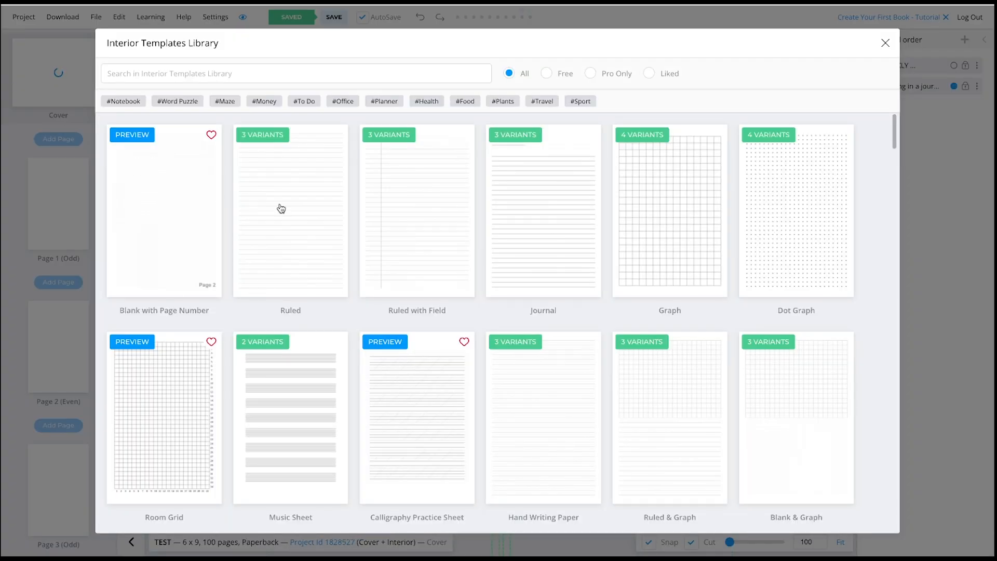
{"action": "scroll", "coordinate": [294, 215], "scroll_direction": "down", "scroll_amount": 10}
{"action": "scroll", "coordinate": [294, 215], "scroll_direction": "up", "scroll_amount": 10}
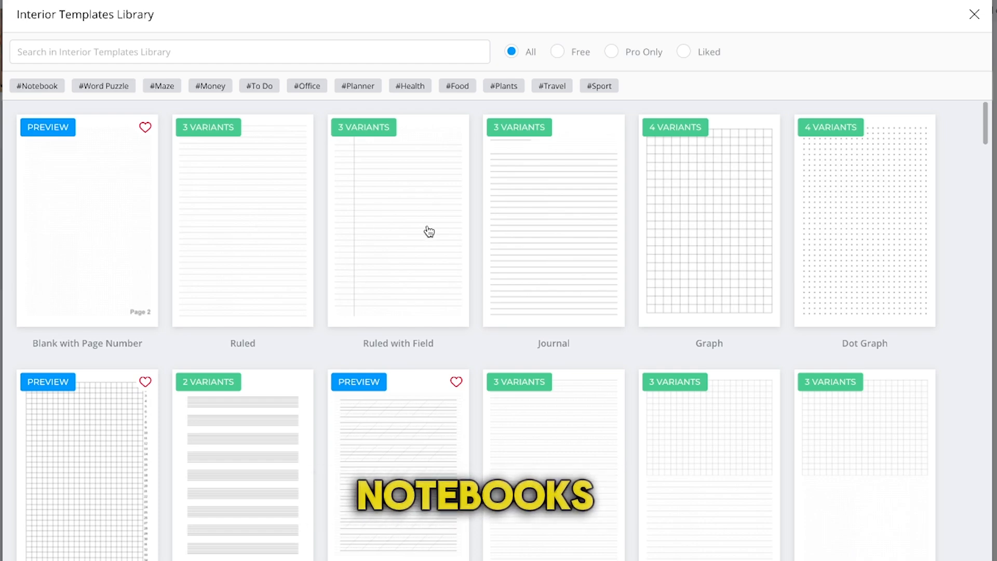
{"action": "left_click", "coordinate": [508, 213]}
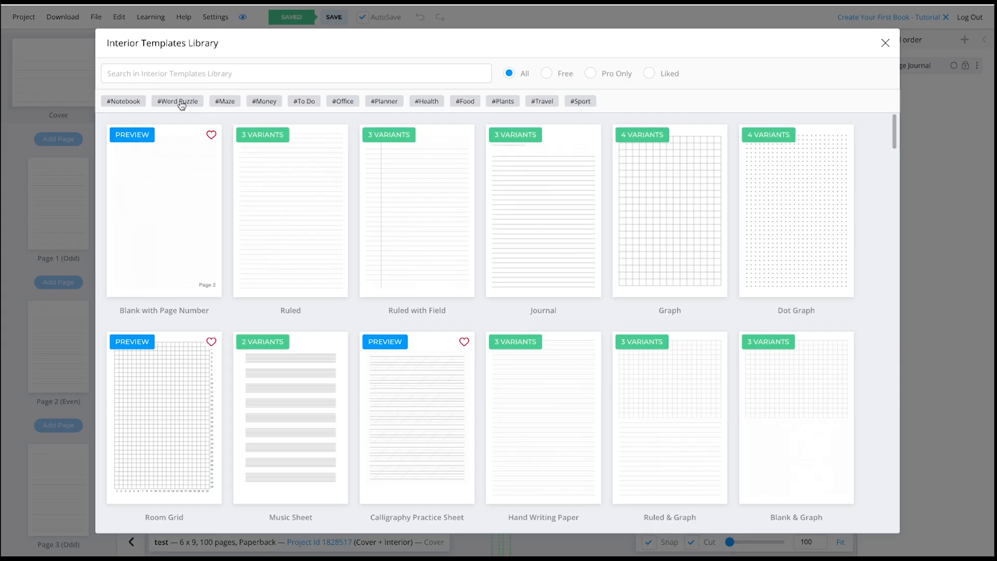
- Filter the interior templates by Word Puzzle and look through the available puzzle layouts
{"action": "left_click", "coordinate": [179, 101]}
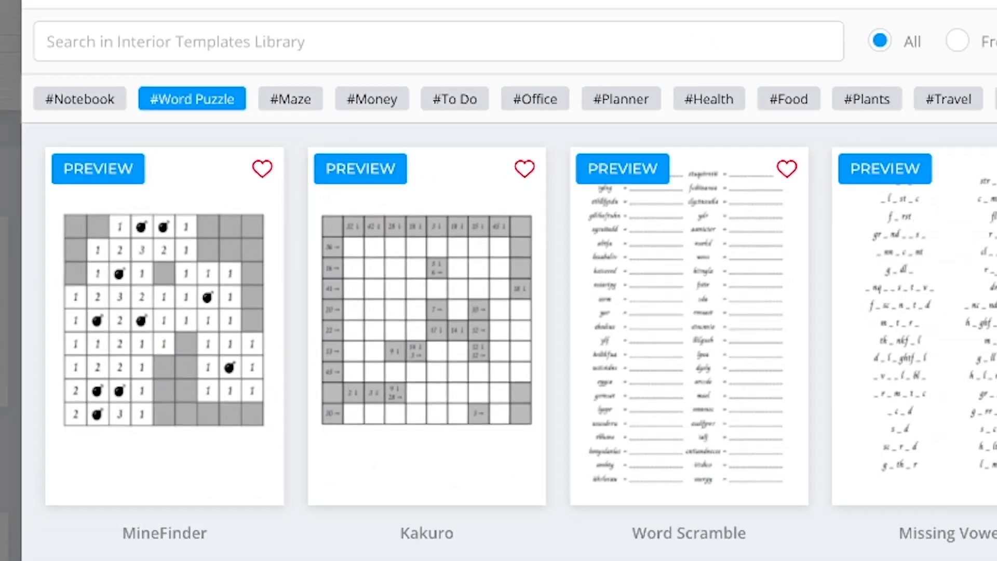
{"action": "scroll", "coordinate": [700, 464], "scroll_direction": "down", "scroll_amount": 5}
{"action": "scroll", "coordinate": [564, 371], "scroll_direction": "down", "scroll_amount": 7}
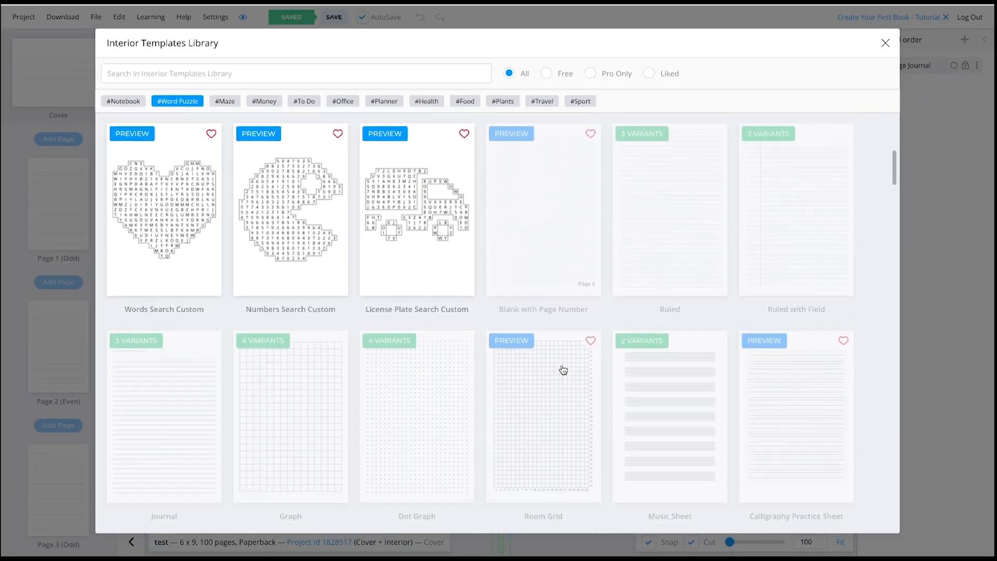
{"action": "scroll", "coordinate": [563, 371], "scroll_direction": "up", "scroll_amount": 10}
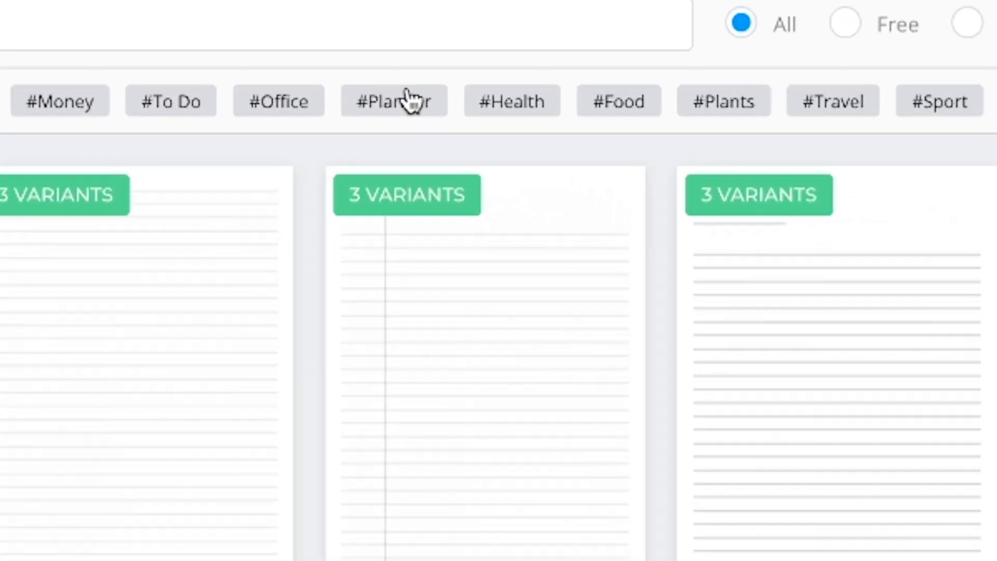
- Filter the interior templates by Planner and choose the Weekly Planner (B&W) variant
{"action": "left_click", "coordinate": [362, 89]}
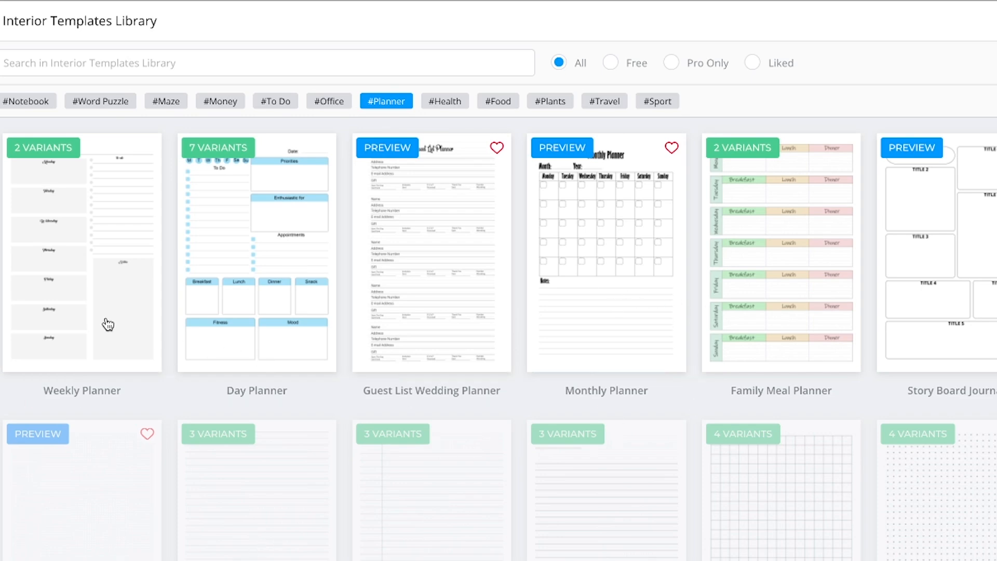
{"action": "left_click", "coordinate": [130, 318]}
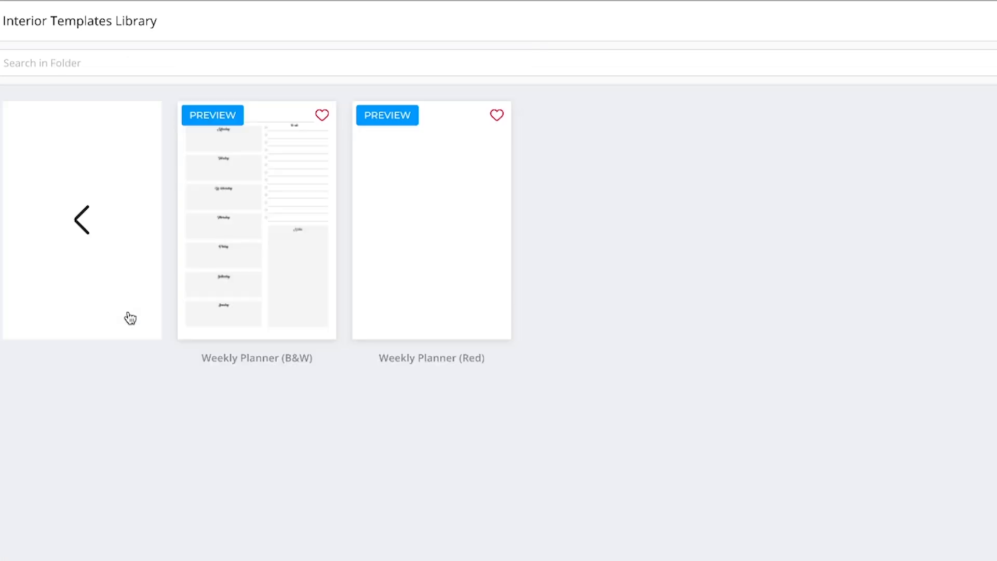
{"action": "left_click", "coordinate": [261, 238]}
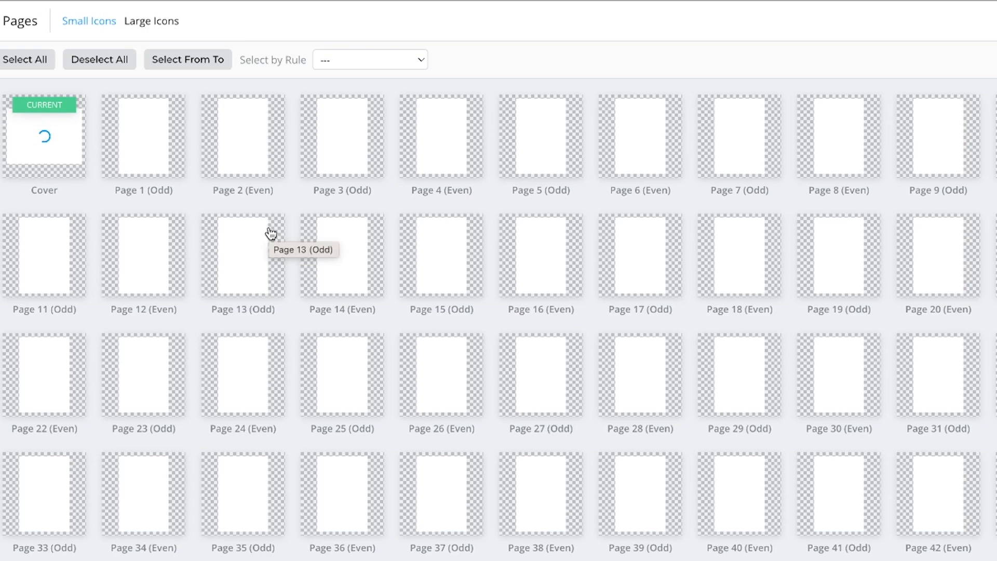
- Select all interior pages and apply the weekly planner template to them with the options left as they are
{"action": "left_click", "coordinate": [152, 151]}
{"action": "left_click", "coordinate": [242, 137]}
{"action": "left_click", "coordinate": [361, 126]}
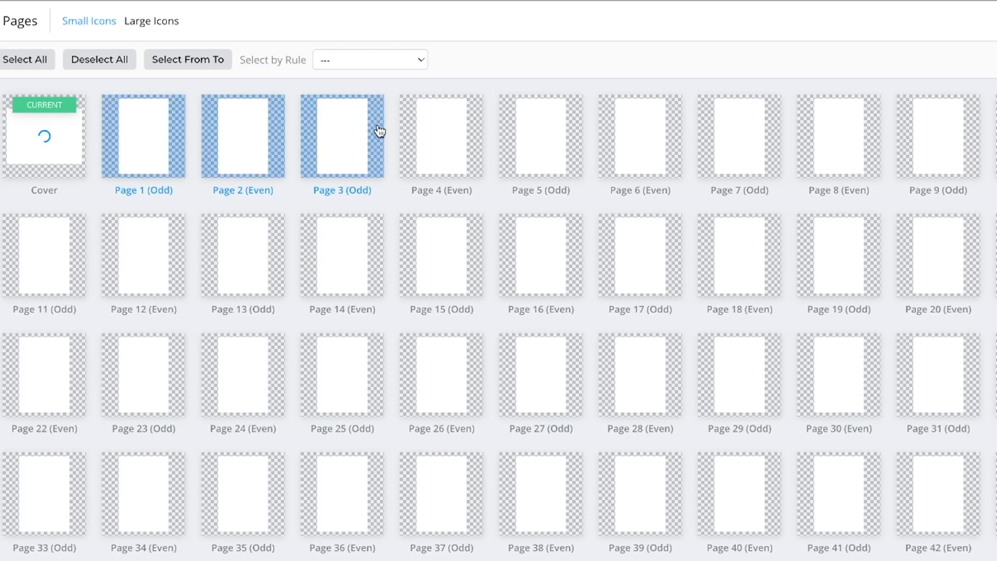
{"action": "left_click", "coordinate": [10, 67]}
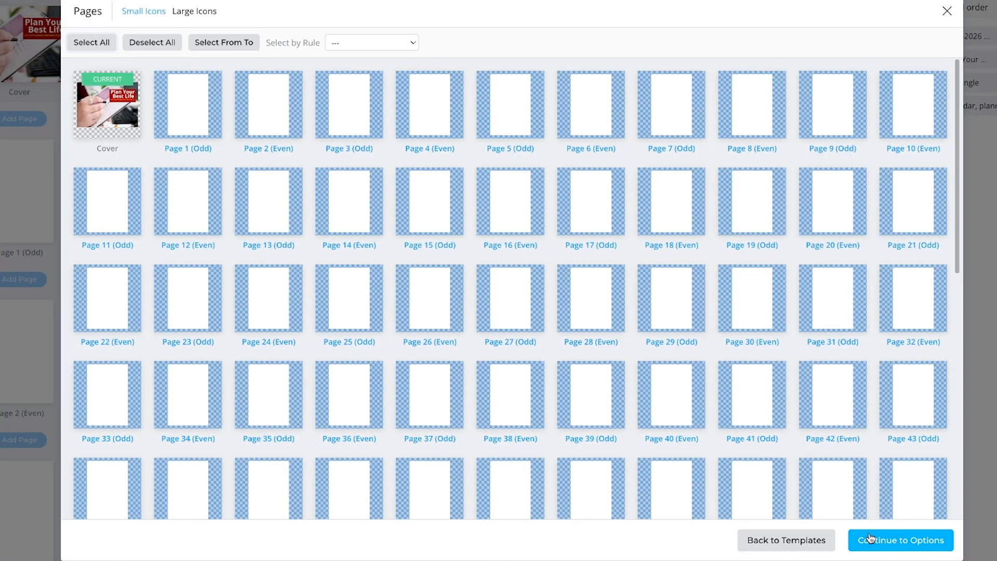
{"action": "left_click", "coordinate": [870, 537]}
{"action": "left_click", "coordinate": [915, 540]}
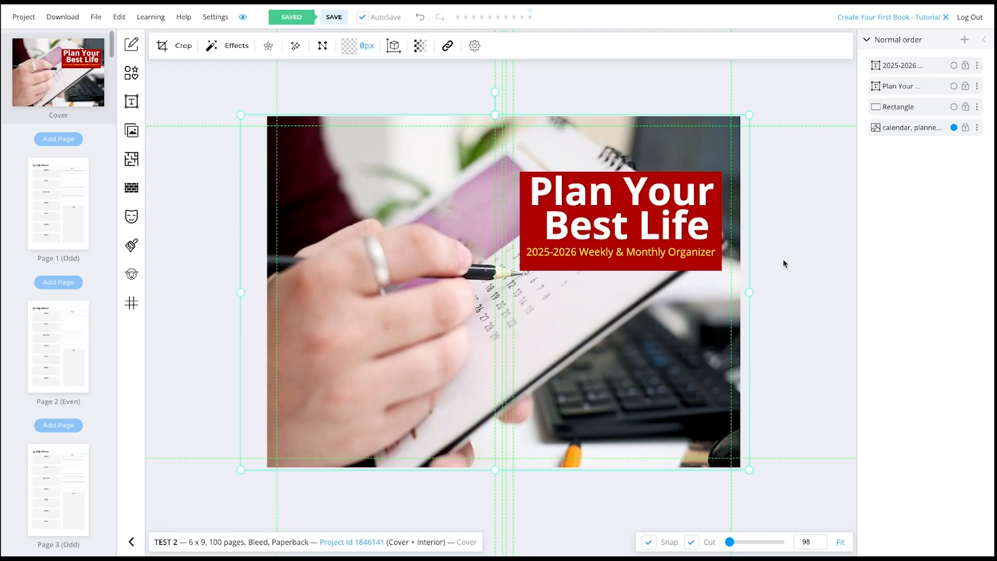
- Check the first planner pages and download the current project in CMYK for printed books
{"action": "left_click", "coordinate": [64, 214]}
{"action": "left_click", "coordinate": [80, 352]}
{"action": "left_click", "coordinate": [59, 483]}
{"action": "scroll", "coordinate": [59, 473], "scroll_direction": "down", "scroll_amount": 4}
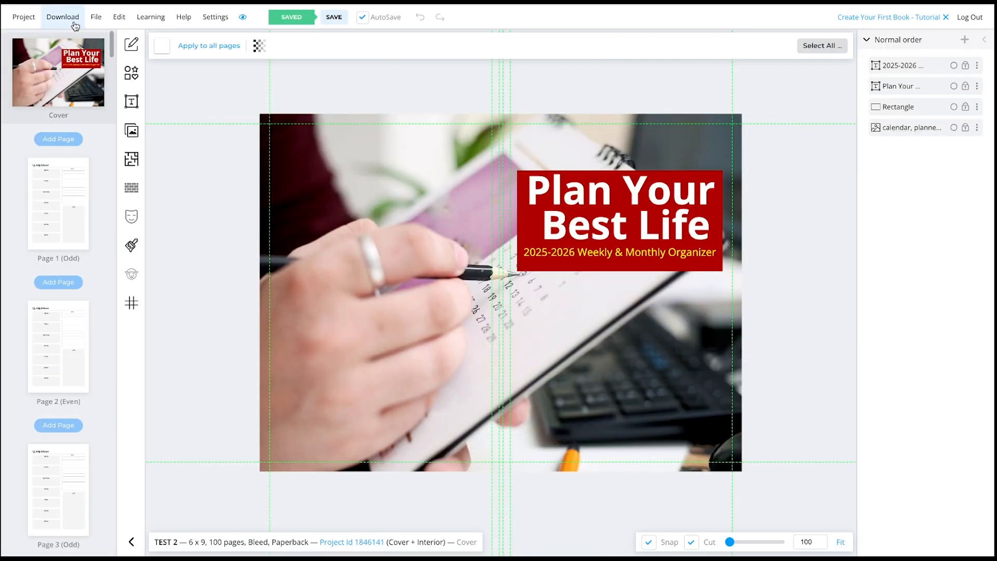
{"action": "left_click", "coordinate": [73, 23]}
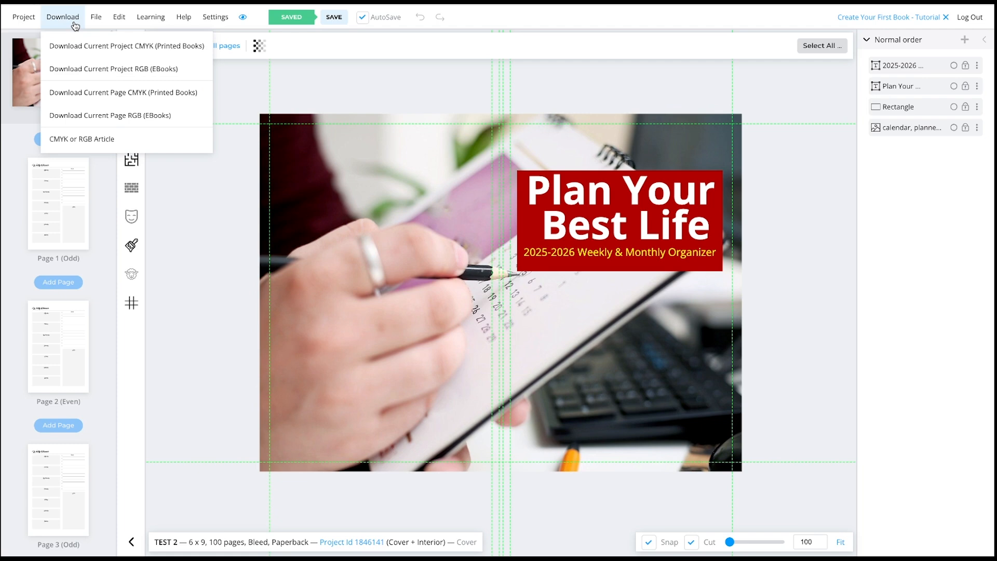
{"action": "left_click", "coordinate": [145, 47]}
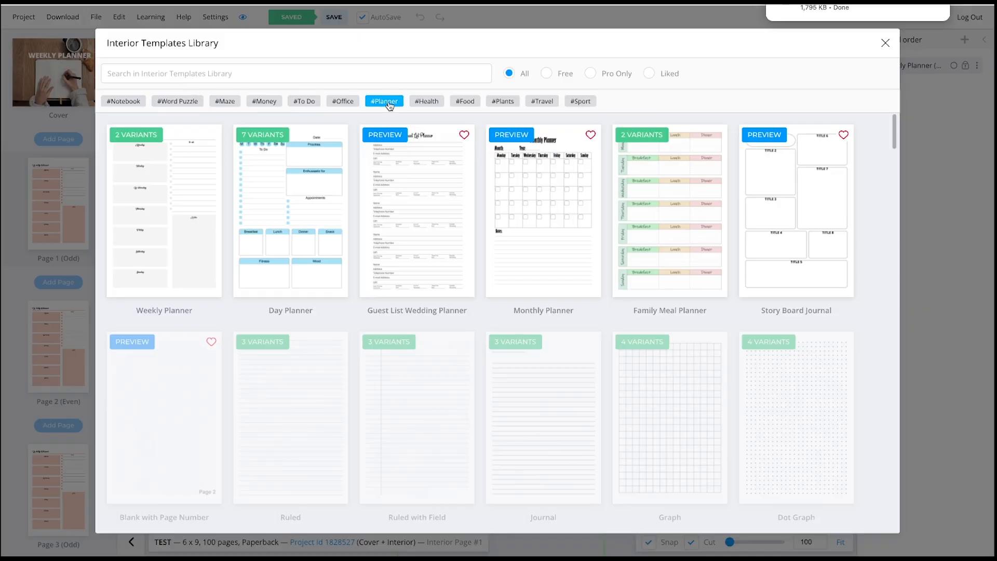
- Look at the Planner templates and review the Kakuro puzzle pages in the book interior
{"action": "left_click", "coordinate": [387, 102]}
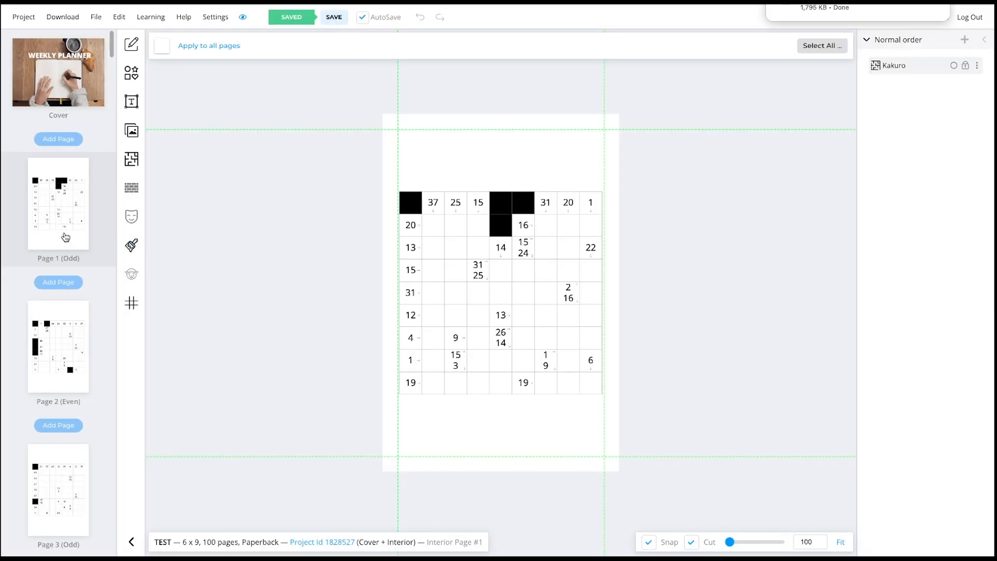
{"action": "left_click", "coordinate": [63, 321]}
{"action": "scroll", "coordinate": [56, 195], "scroll_direction": "down", "scroll_amount": 10}
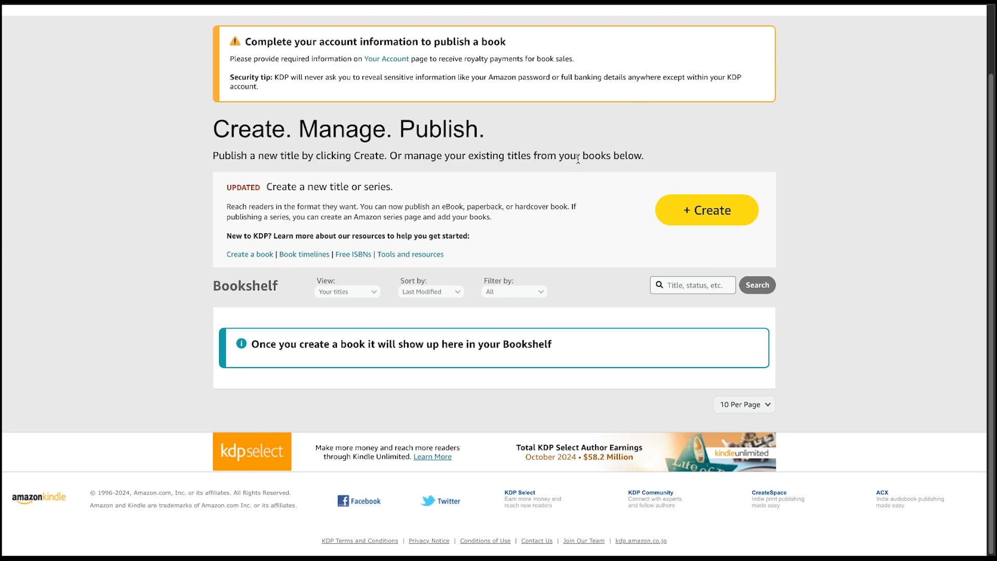
- Switch to the Amazon KDP bookshelf and start creating a new title
{"action": "left_click", "coordinate": [691, 211]}
{"action": "left_click", "coordinate": [506, 351]}
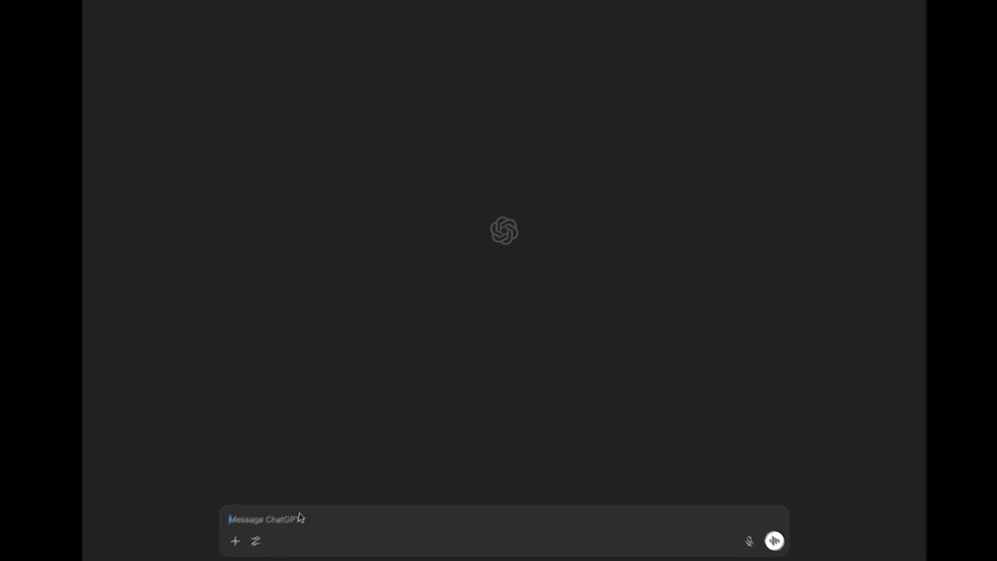
- Ask ChatGPT for a title with searchable keywords for the 2025-2026 Planner and copy its suggestion into the KDP book title
{"action": "type", "text": "I am going to publish a book on KDP in 2025-2026 Planner, please give me a title which has searchable keywords so that I can rank it on Amazon."}
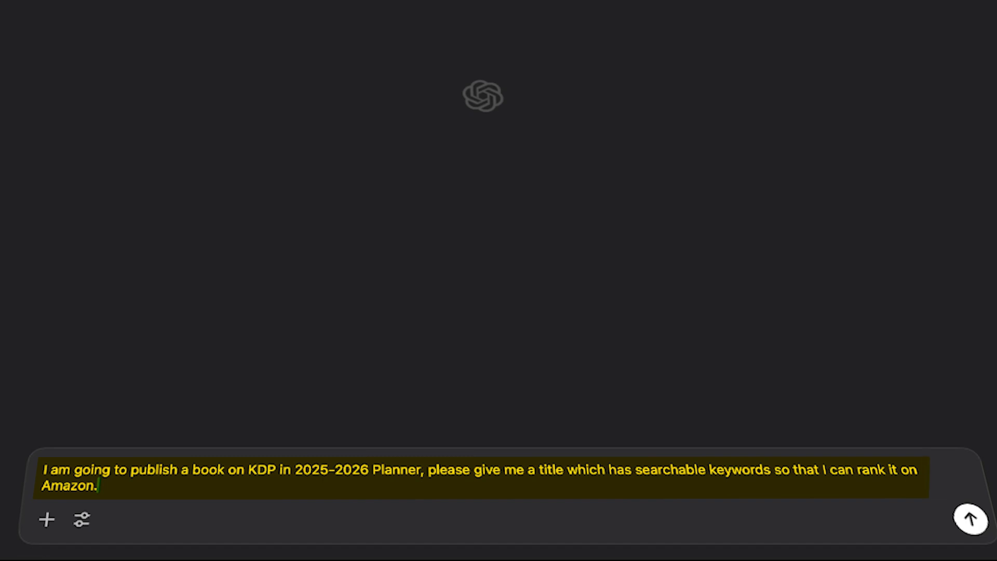
{"action": "left_click", "coordinate": [982, 532]}
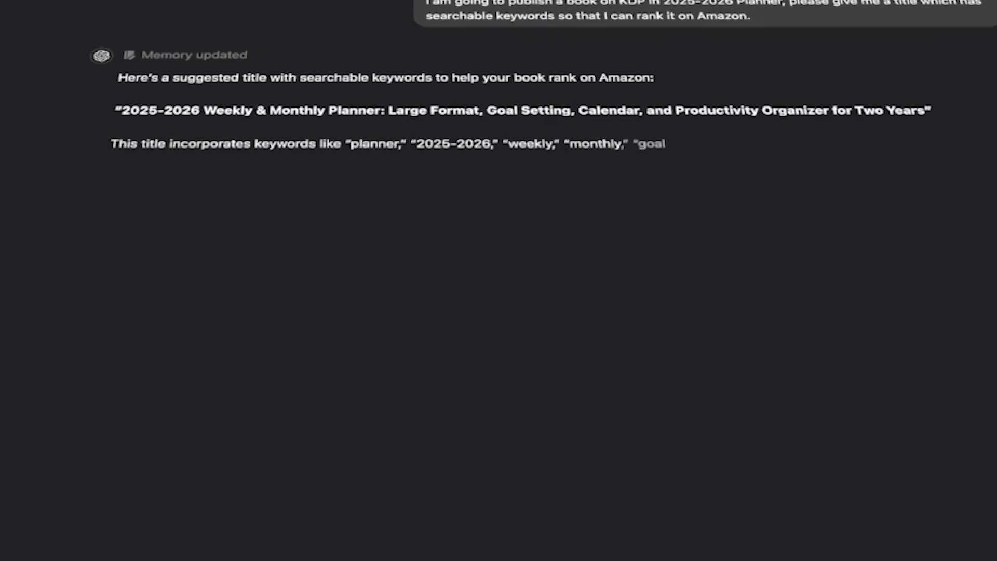
{"action": "left_click_drag", "start_coordinate": [122, 110], "coordinate": [605, 113]}
{"action": "left_click_drag", "start_coordinate": [605, 113], "coordinate": [927, 112]}
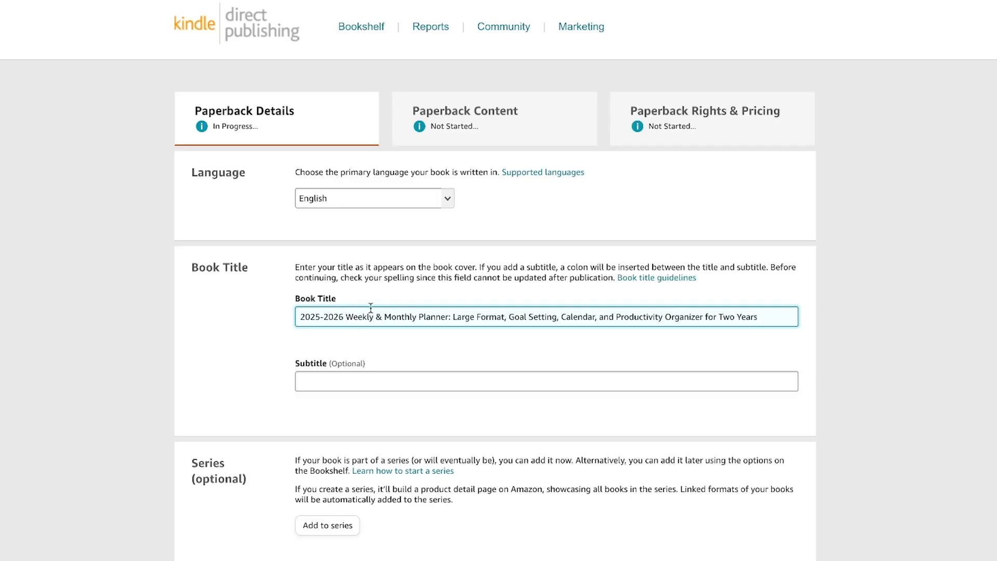
{"action": "scroll", "coordinate": [286, 341], "scroll_direction": "down", "scroll_amount": 1}
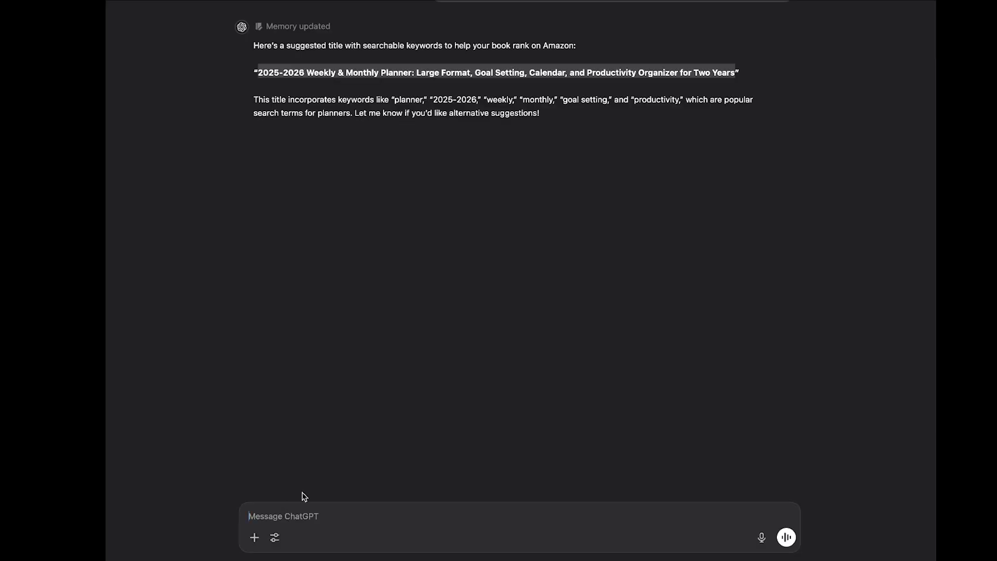
- Ask ChatGPT for a subtitle as well and copy its suggestion into the KDP subtitle
{"action": "type", "text": "pl"}
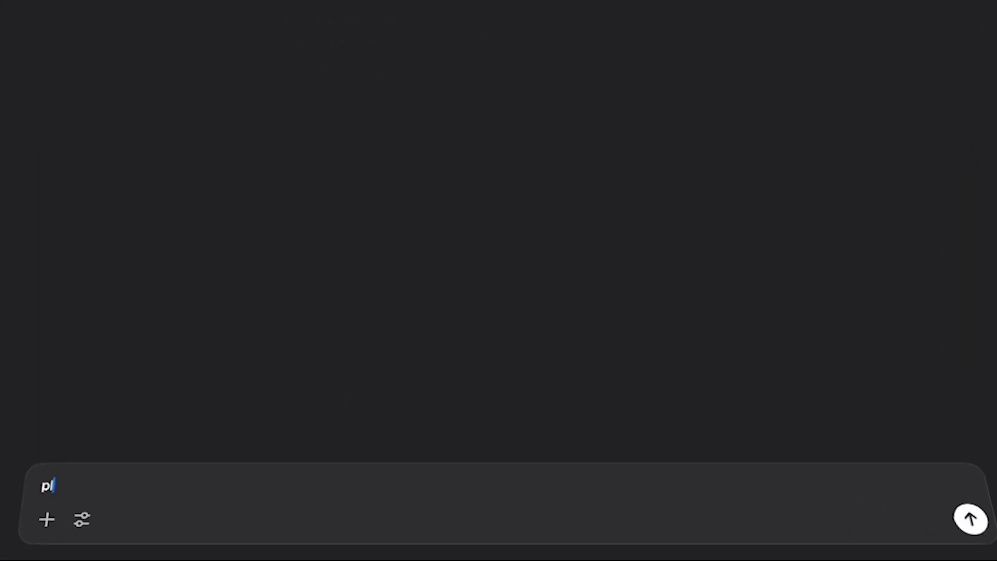
{"action": "type", "text": "ease give me subtitle also"}
{"action": "key", "text": "Return"}
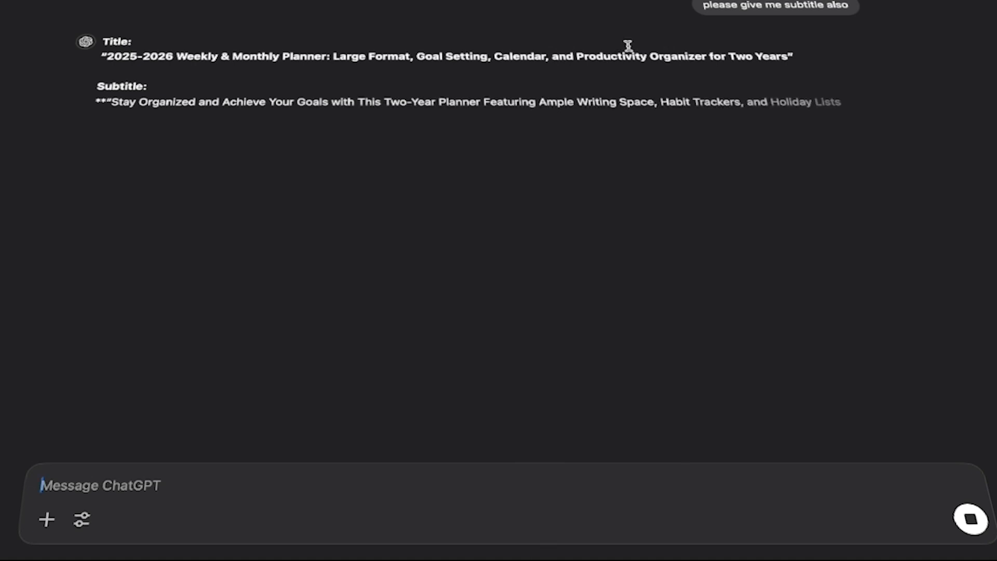
{"action": "left_click_drag", "start_coordinate": [99, 102], "coordinate": [136, 126]}
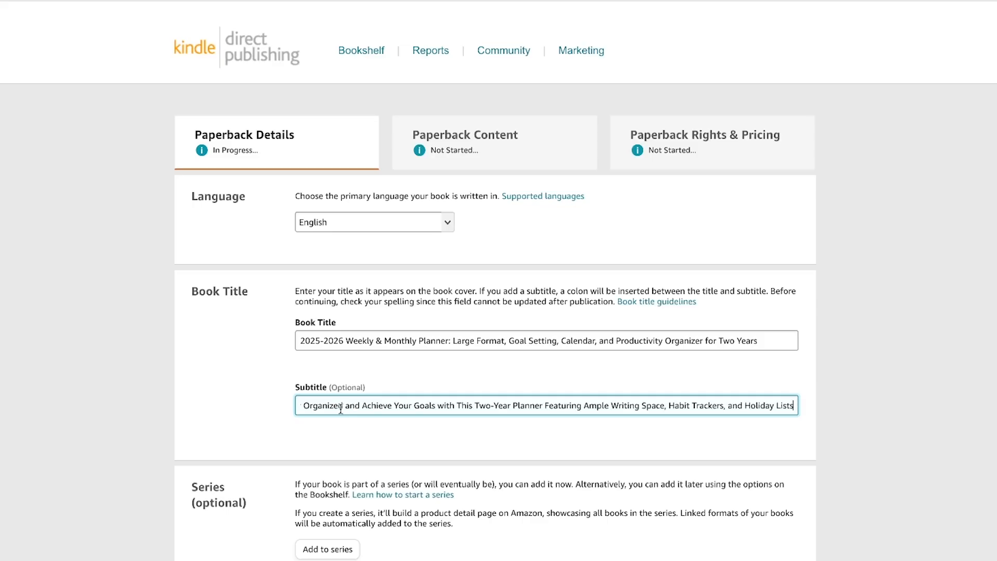
- Enter the primary author's first and last name in the paperback details
{"action": "scroll", "coordinate": [340, 408], "scroll_direction": "down", "scroll_amount": 8}
{"action": "left_click", "coordinate": [412, 327]}
{"action": "left_click", "coordinate": [626, 324]}
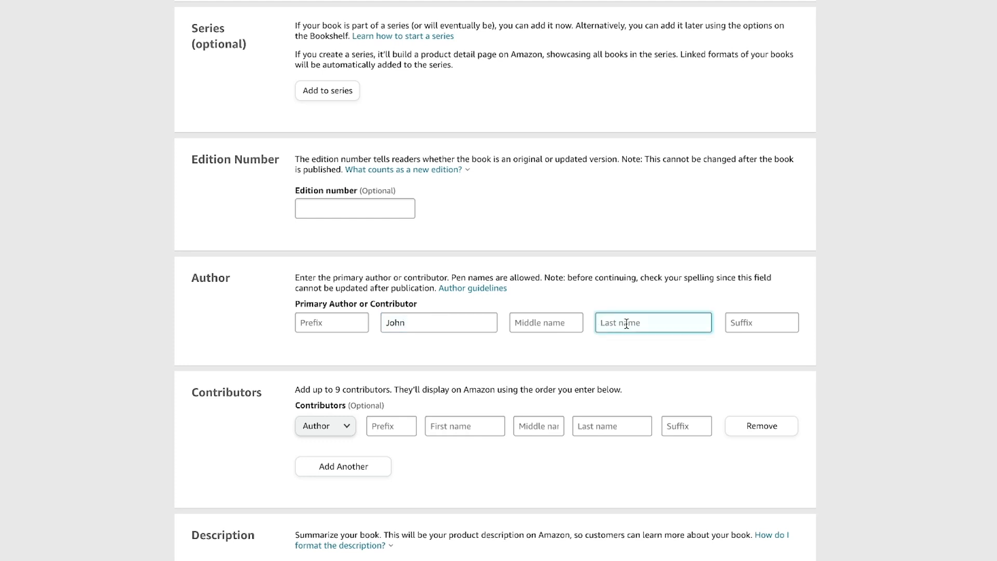
{"action": "type", "text": "Nick"}
- Ask ChatGPT for a description with searchable keywords, modelled on a pasted example listing, and copy it into the KDP book description
{"action": "scroll", "coordinate": [373, 305], "scroll_direction": "down", "scroll_amount": 6}
{"action": "left_click", "coordinate": [373, 305]}
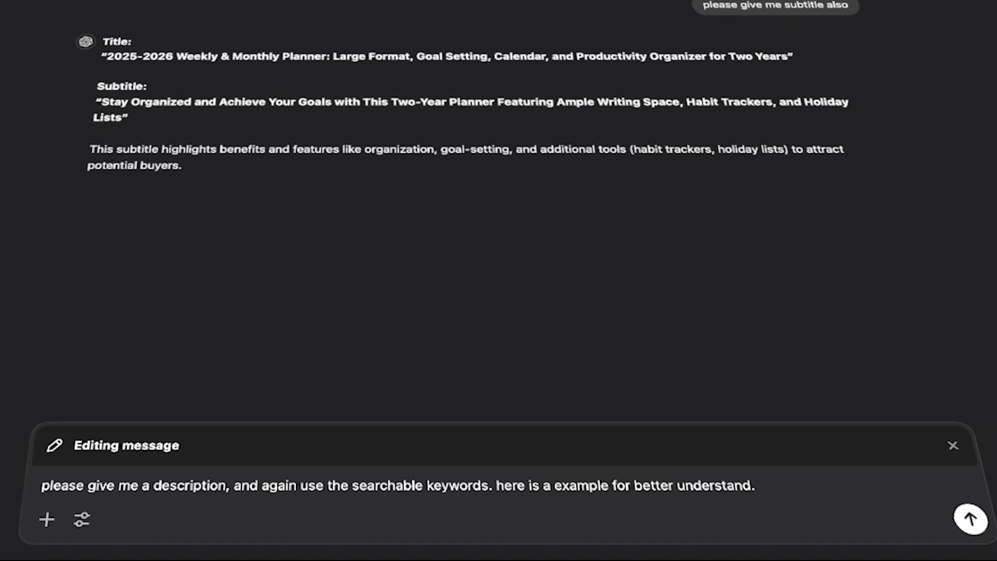
{"action": "key", "text": "super+v"}
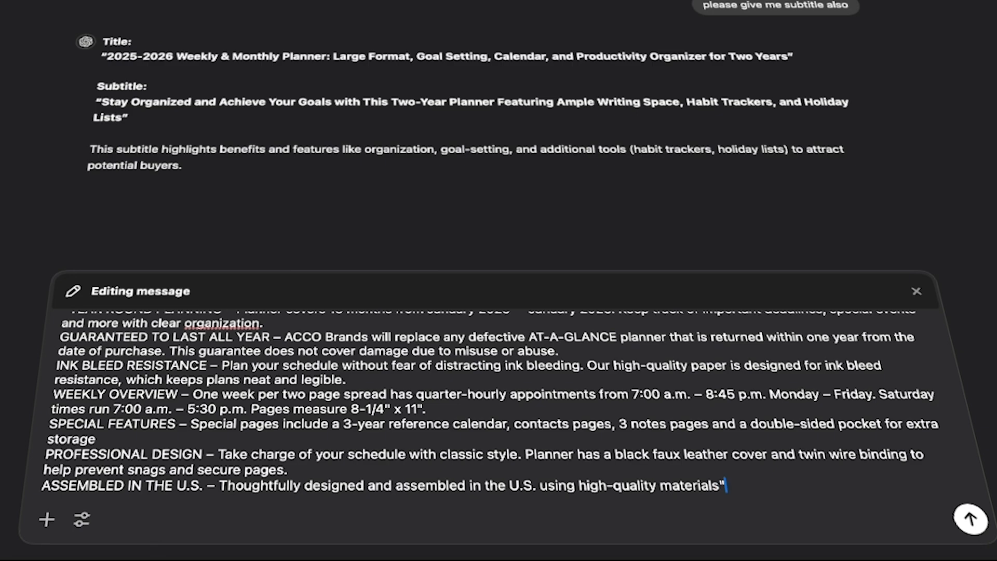
{"action": "key", "text": "Return"}
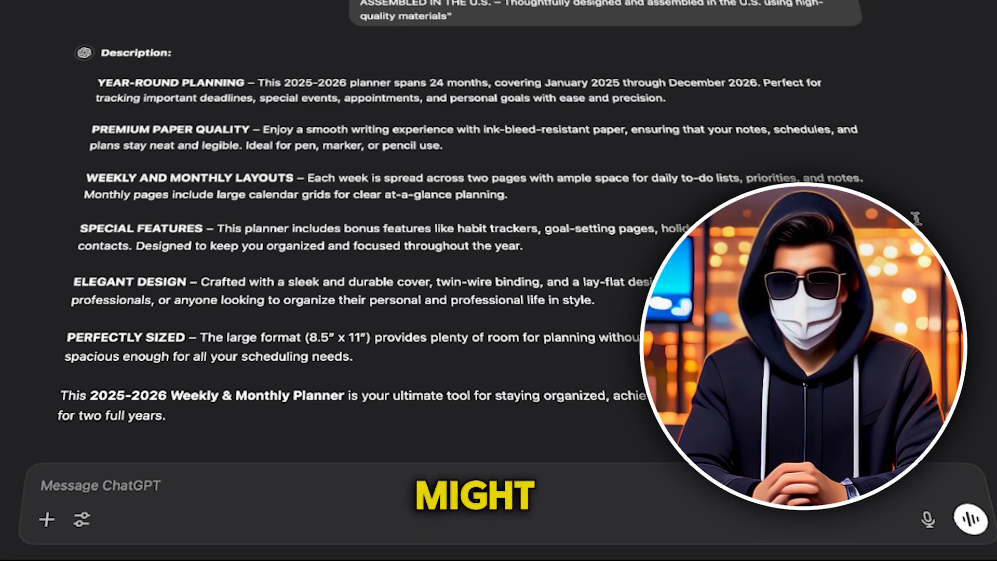
{"action": "left_click_drag", "start_coordinate": [96, 82], "coordinate": [227, 421]}
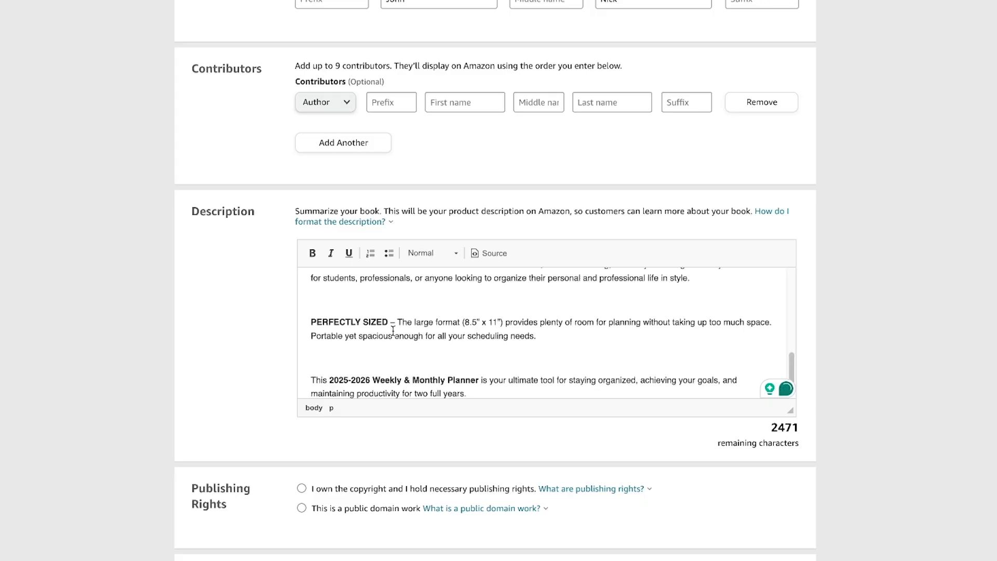
- Remove the blank lines between the description's paragraphs, and make "2025-2026" bold italic and the year in "January 2025" bold
{"action": "scroll", "coordinate": [393, 330], "scroll_direction": "up", "scroll_amount": 5}
{"action": "scroll", "coordinate": [393, 348], "scroll_direction": "down", "scroll_amount": 4}
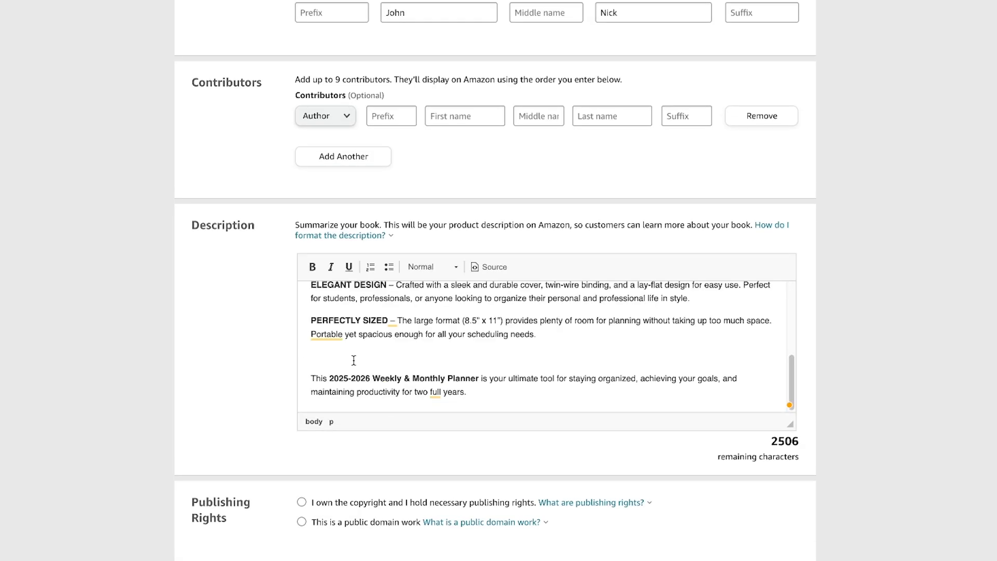
{"action": "left_click_drag", "start_coordinate": [444, 246], "coordinate": [468, 247]}
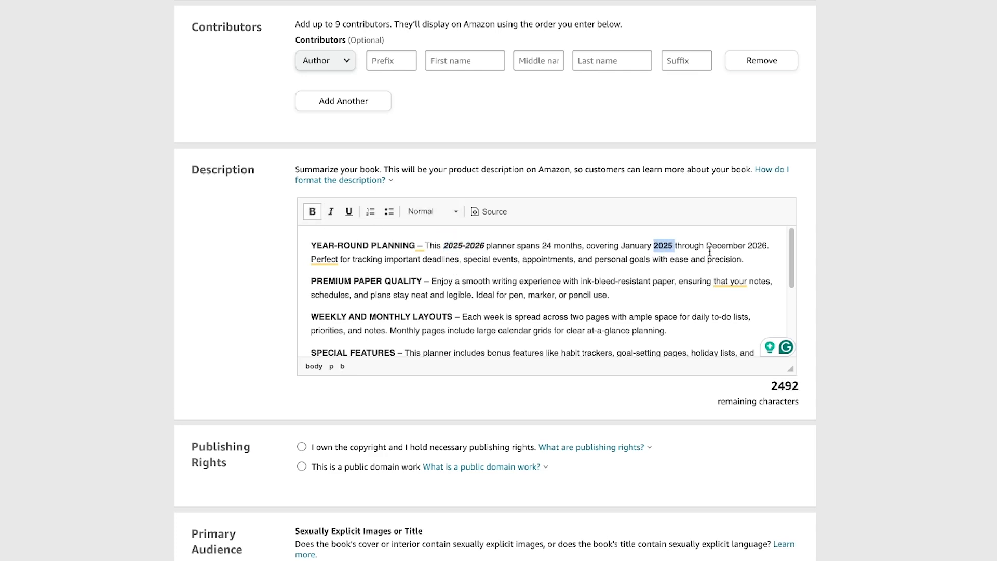
{"action": "scroll", "coordinate": [519, 299], "scroll_direction": "down", "scroll_amount": 8}
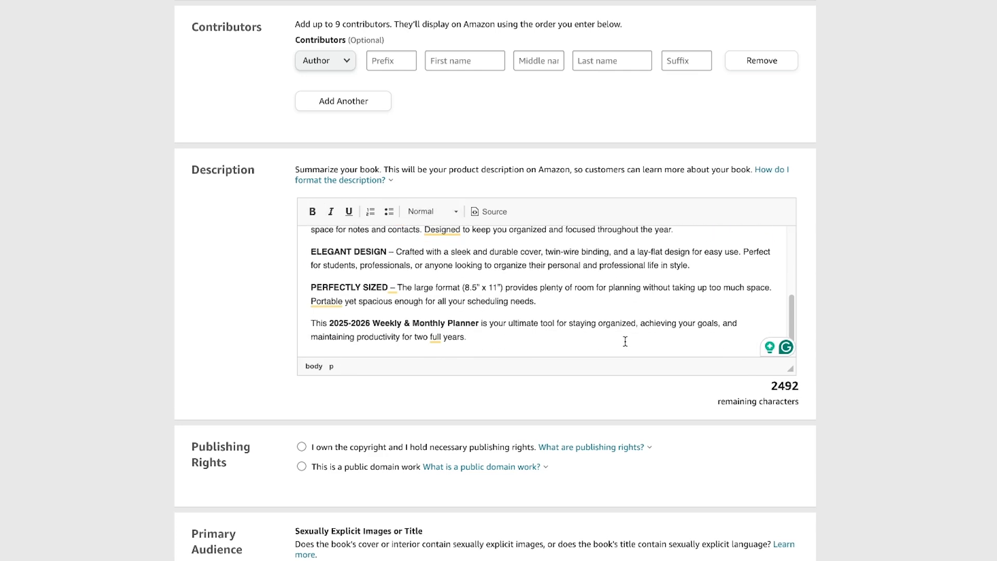
- Declare ownership of the copyright and publishing rights, and answer No to sexually explicit images or title
{"action": "scroll", "coordinate": [288, 181], "scroll_direction": "down", "scroll_amount": 5}
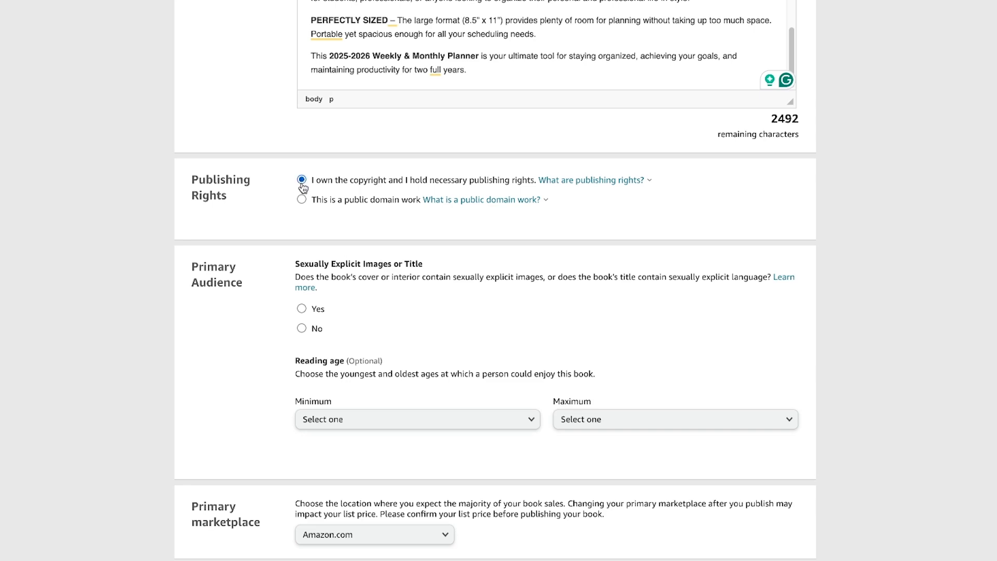
{"action": "scroll", "coordinate": [306, 184], "scroll_direction": "down", "scroll_amount": 3}
{"action": "left_click", "coordinate": [302, 181]}
{"action": "scroll", "coordinate": [249, 250], "scroll_direction": "down", "scroll_amount": 2}
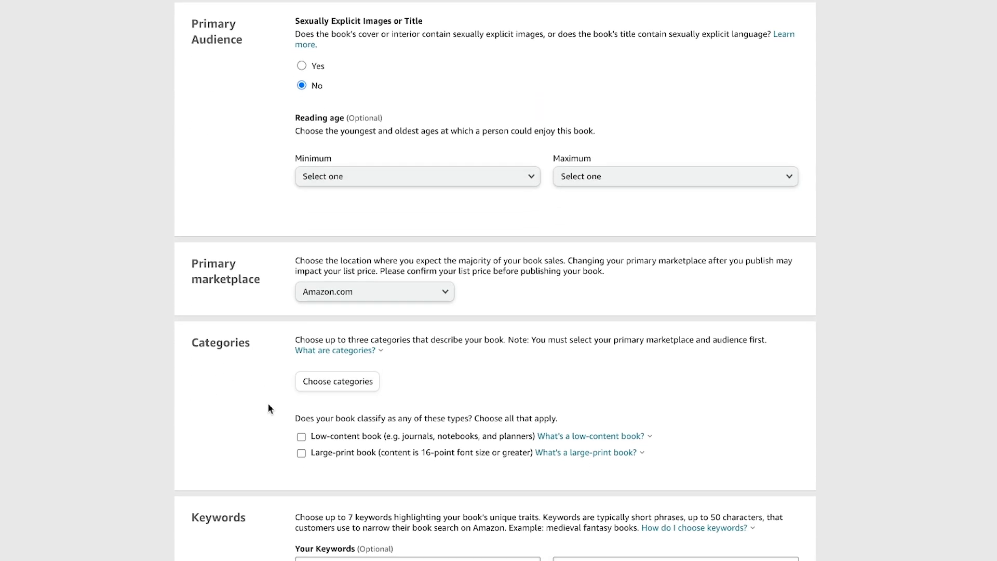
- Choose and save the Self-Help categories Communication & Social Skills, Dreams and Time Management for the book
{"action": "left_click", "coordinate": [330, 384]}
{"action": "left_click", "coordinate": [247, 280]}
{"action": "scroll", "coordinate": [310, 258], "scroll_direction": "down", "scroll_amount": 5}
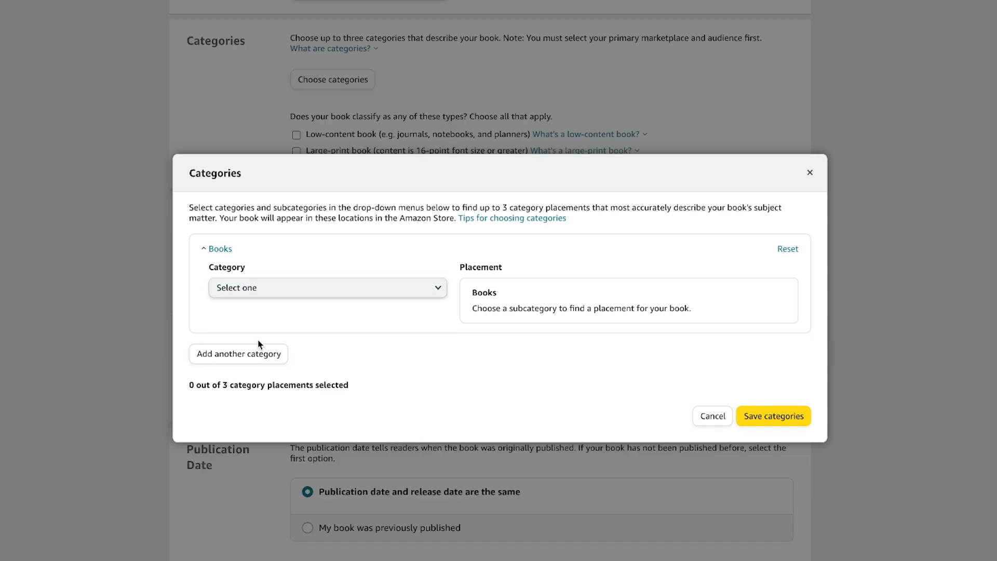
{"action": "left_click", "coordinate": [260, 287]}
{"action": "scroll", "coordinate": [239, 456], "scroll_direction": "down", "scroll_amount": 5}
{"action": "left_click", "coordinate": [244, 501]}
{"action": "left_click", "coordinate": [479, 412]}
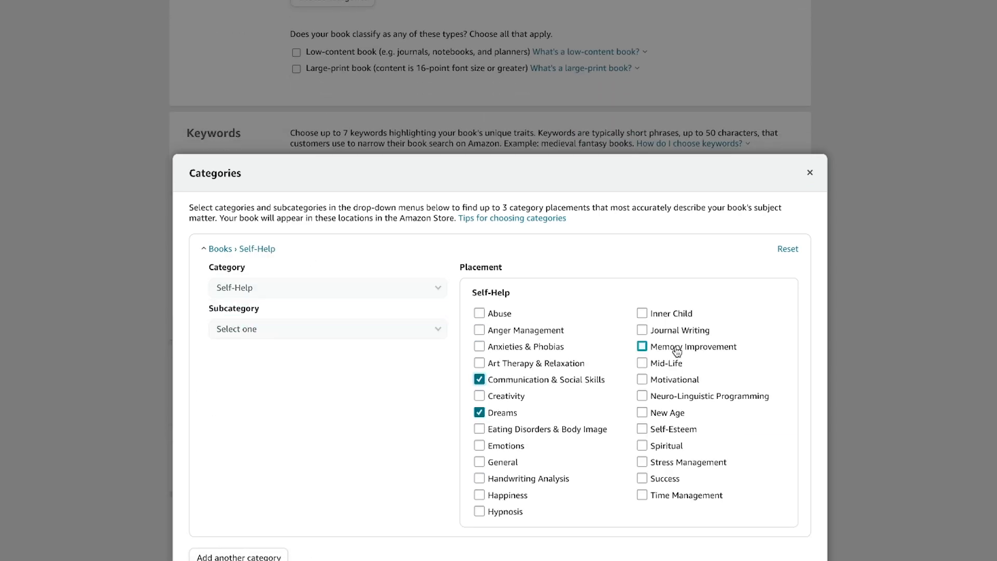
{"action": "left_click", "coordinate": [642, 495]}
{"action": "scroll", "coordinate": [597, 457], "scroll_direction": "down", "scroll_amount": 3}
{"action": "left_click", "coordinate": [764, 540]}
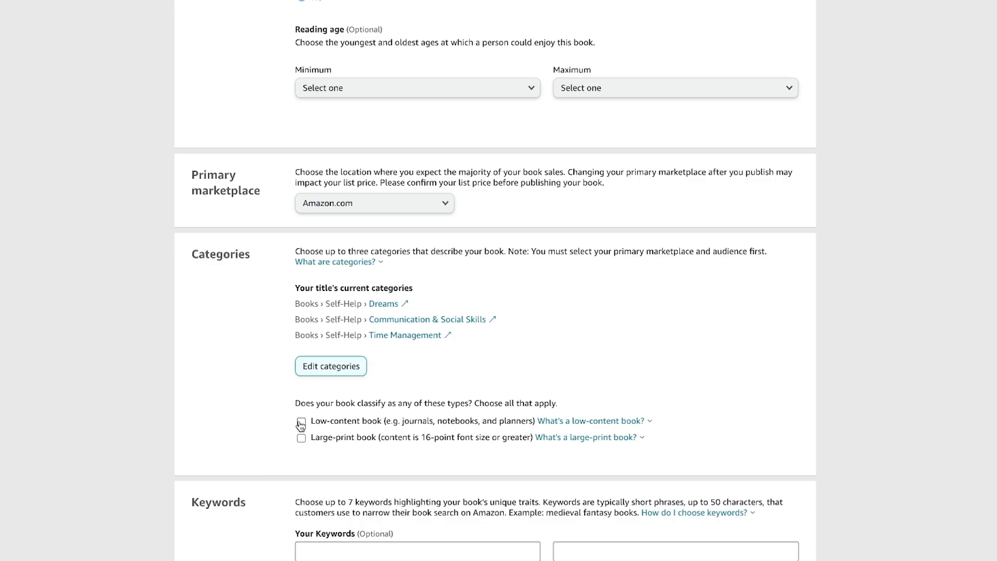
- Mark the title as a low-content book and read the guidance on choosing keywords
{"action": "scroll", "coordinate": [333, 447], "scroll_direction": "down", "scroll_amount": 8}
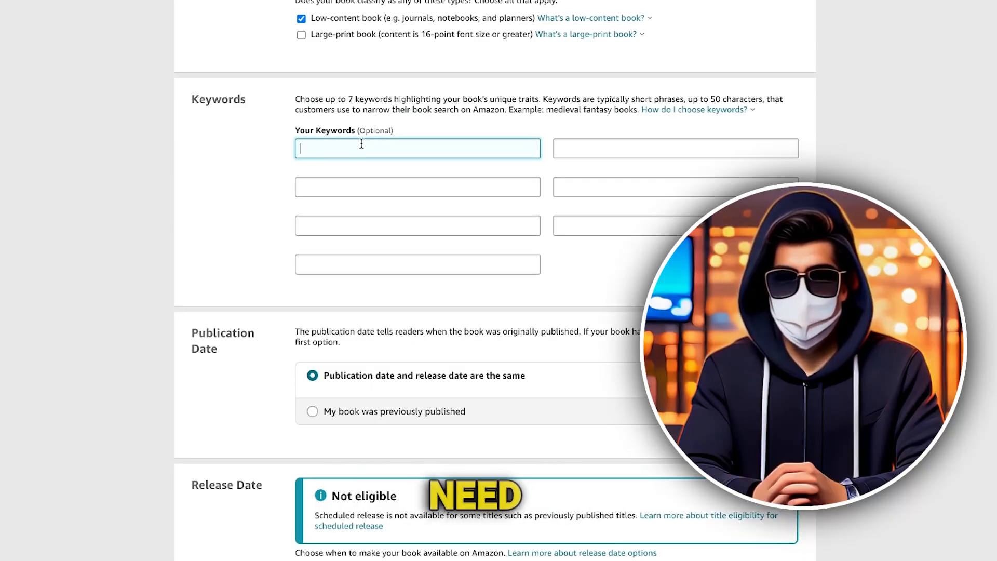
{"action": "left_click_drag", "start_coordinate": [295, 99], "coordinate": [744, 111]}
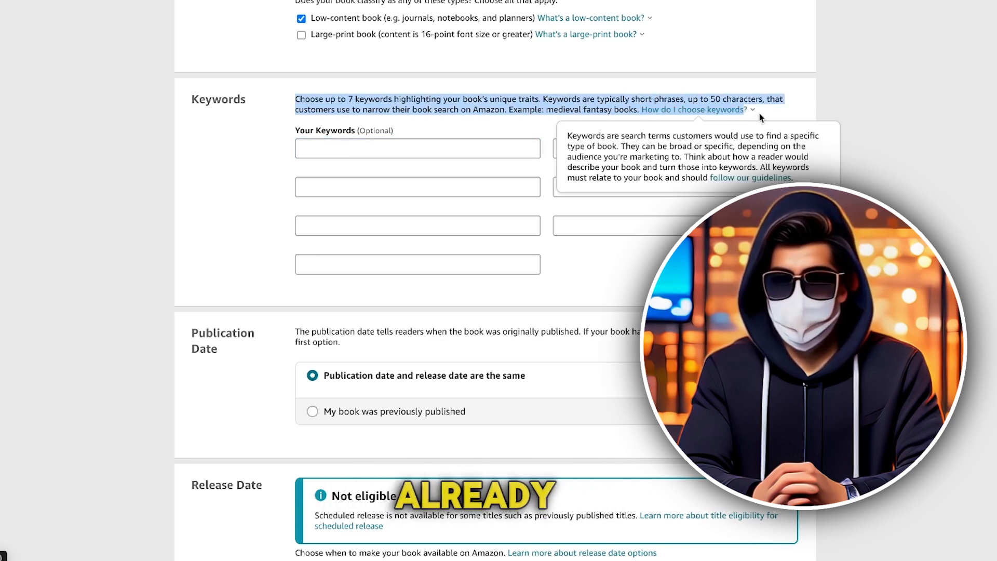
{"action": "left_click", "coordinate": [762, 110]}
{"action": "mouse_move", "coordinate": [737, 117]}
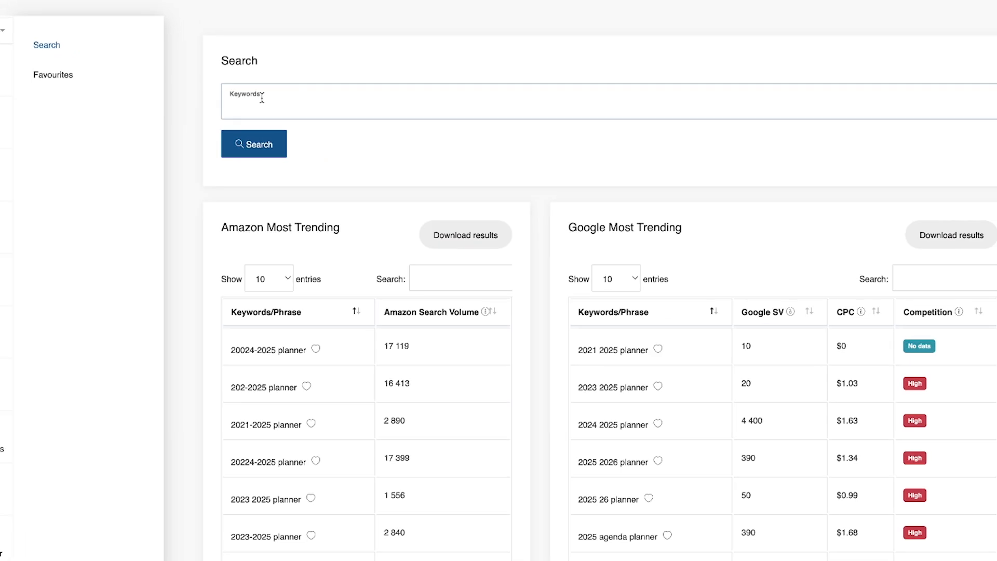
- Search Book Bolt's keywords for "2025-2026 planner", show 100 Amazon results and sort them by highest search volume
{"action": "type", "text": "202"}
{"action": "type", "text": "5-2026 planner"}
{"action": "key", "text": "Return"}
{"action": "left_click", "coordinate": [289, 530]}
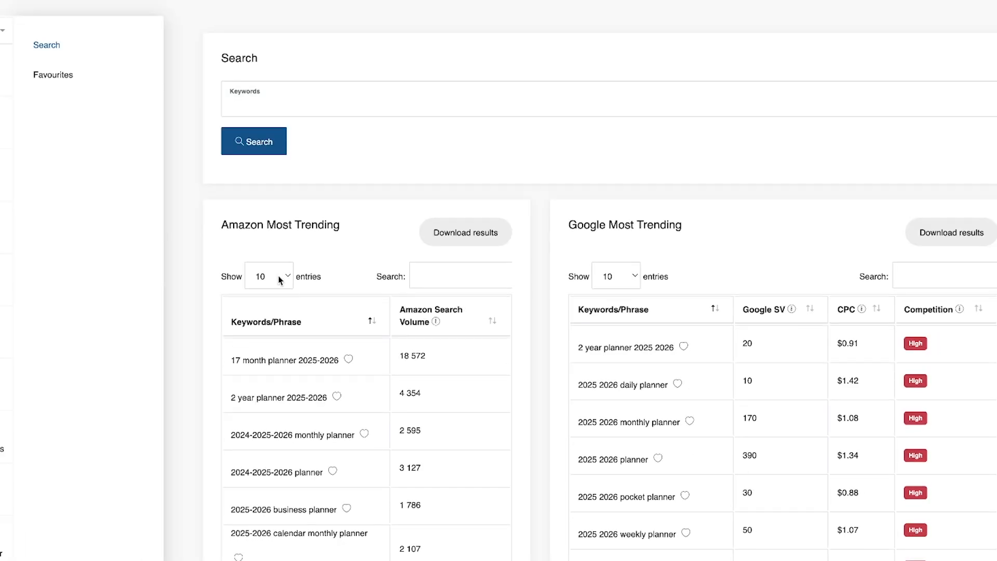
{"action": "left_click", "coordinate": [269, 322]}
{"action": "scroll", "coordinate": [462, 244], "scroll_direction": "down", "scroll_amount": 1}
{"action": "left_click", "coordinate": [463, 244]}
{"action": "left_click", "coordinate": [462, 243]}
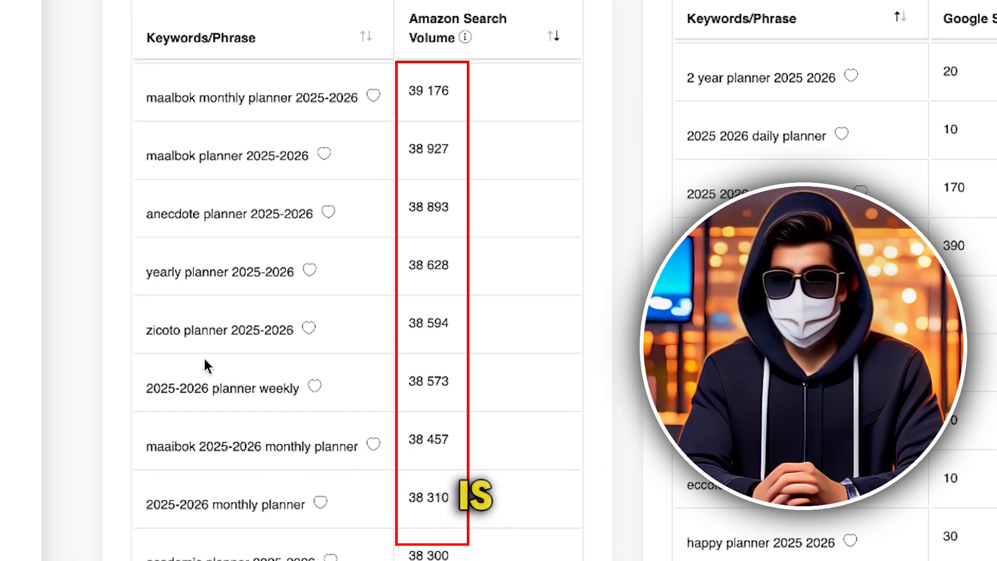
- Collect high-volume phrases such as "yearly planner 2025-2026" from the Amazon results and enter "2025-2026 weekly planner" as a KDP keyword
{"action": "left_click_drag", "start_coordinate": [146, 272], "coordinate": [295, 272]}
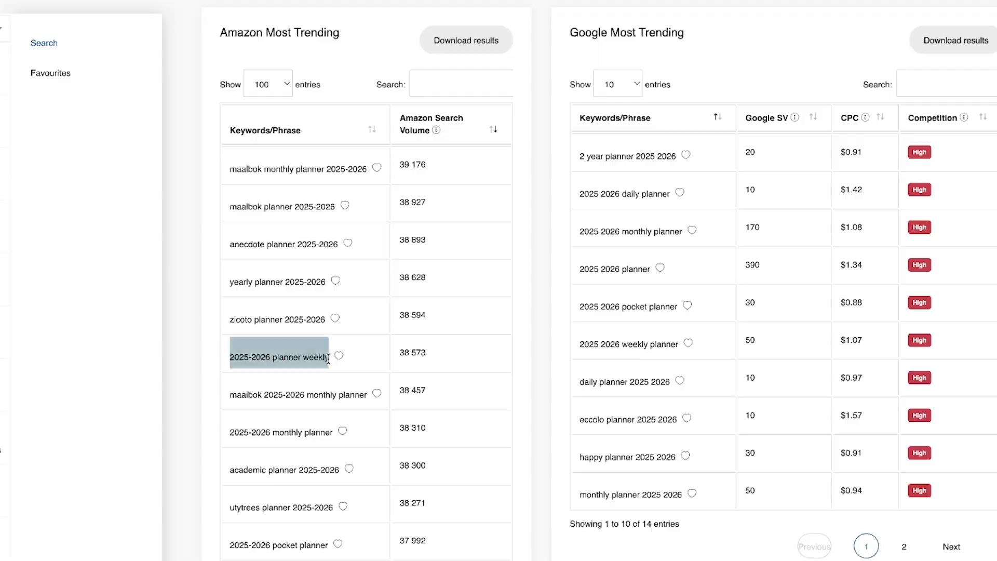
{"action": "left_click_drag", "start_coordinate": [229, 356], "coordinate": [325, 357]}
{"action": "scroll", "coordinate": [223, 159], "scroll_direction": "down", "scroll_amount": 5}
{"action": "left_click_drag", "start_coordinate": [223, 159], "coordinate": [332, 156]}
{"action": "scroll", "coordinate": [281, 385], "scroll_direction": "down", "scroll_amount": 15}
{"action": "left_click_drag", "start_coordinate": [229, 192], "coordinate": [331, 191]}
{"action": "key", "text": "ctrl+Tab"}
{"action": "type", "text": "2025-2026 weekly planner"}
{"action": "key", "text": "Tab"}
- Find "planner 2025-2026" further down the Amazon results and enter it as another KDP keyword
{"action": "key", "text": "ctrl+shift+Tab"}
{"action": "left_click_drag", "start_coordinate": [230, 379], "coordinate": [328, 379]}
{"action": "scroll", "coordinate": [333, 312], "scroll_direction": "down", "scroll_amount": 6}
{"action": "left_click", "coordinate": [233, 279]}
{"action": "left_click_drag", "start_coordinate": [230, 278], "coordinate": [301, 276]}
{"action": "key", "text": "ctrl+Tab"}
{"action": "type", "text": "planner 2025-2026"}
- Enter "day planner 2025-2026" from the Amazon results as a further KDP keyword, and save the paperback details to continue to the content
{"action": "key", "text": "ctrl+shift+Tab"}
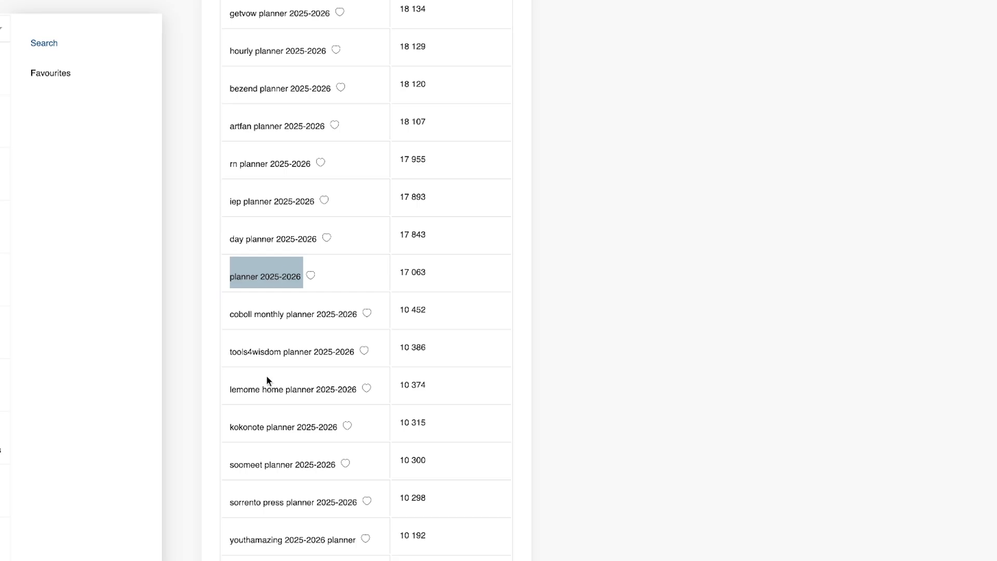
{"action": "left_click_drag", "start_coordinate": [230, 239], "coordinate": [316, 239]}
{"action": "scroll", "coordinate": [301, 355], "scroll_direction": "down", "scroll_amount": 8}
{"action": "key", "text": "ctrl+Tab"}
{"action": "type", "text": "day planner 2025-2026"}
{"action": "scroll", "coordinate": [573, 260], "scroll_direction": "down", "scroll_amount": 7}
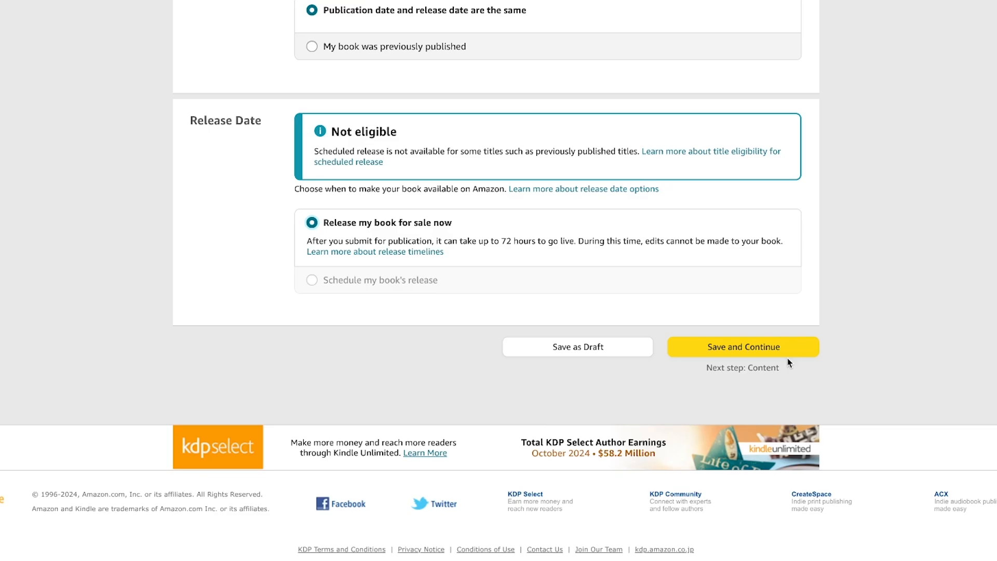
{"action": "left_click", "coordinate": [779, 347]}
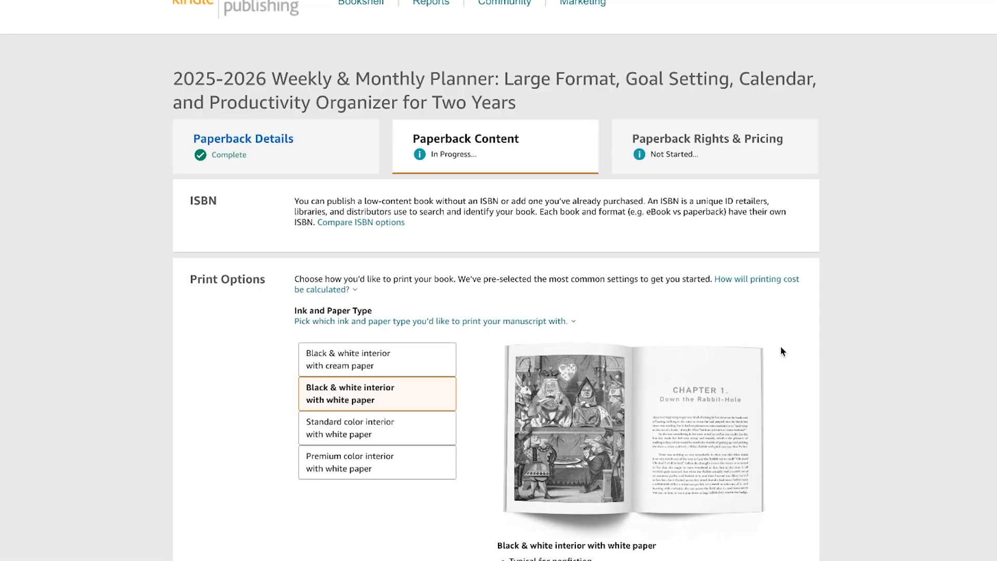
- Keep publishing without an ISBN, try the color interior options and choose the black & white interior with white paper
{"action": "scroll", "coordinate": [562, 307], "scroll_direction": "down", "scroll_amount": 3}
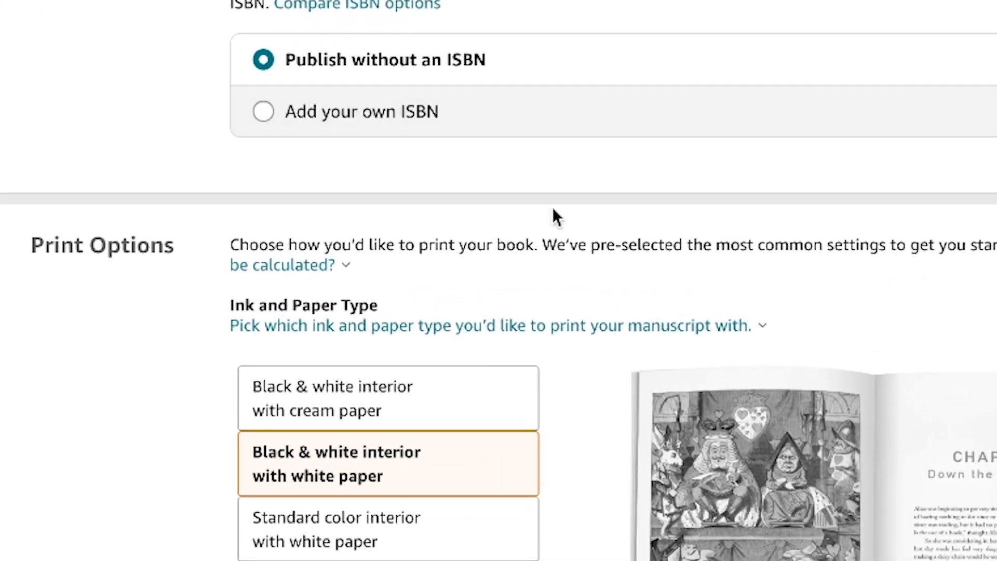
{"action": "scroll", "coordinate": [552, 207], "scroll_direction": "down", "scroll_amount": 5}
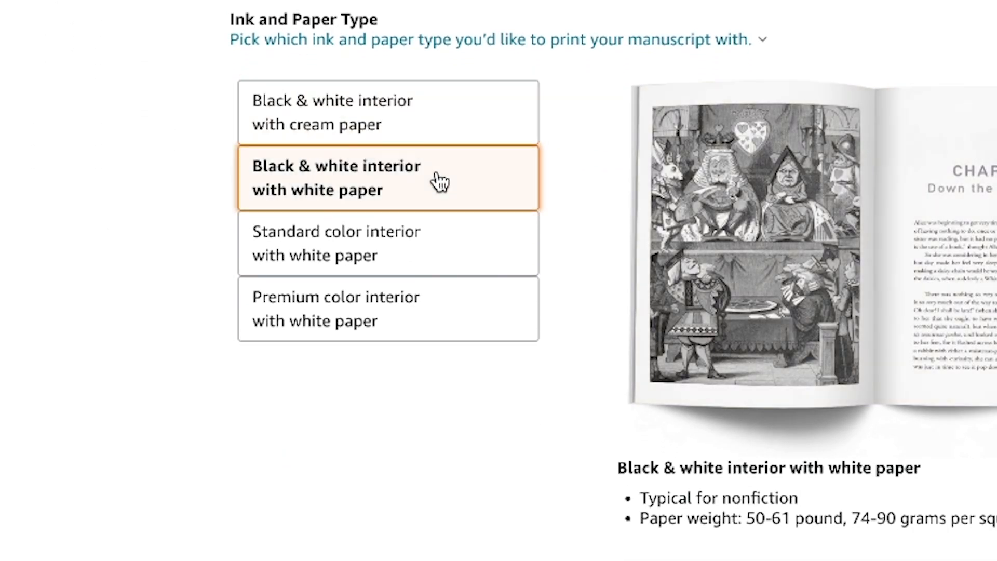
{"action": "left_click", "coordinate": [441, 262]}
{"action": "left_click", "coordinate": [451, 326]}
{"action": "left_click", "coordinate": [388, 187]}
- Open the list of trim sizes and select 6 x 9 in for the book
{"action": "scroll", "coordinate": [388, 187], "scroll_direction": "down", "scroll_amount": 5}
{"action": "left_click", "coordinate": [597, 73]}
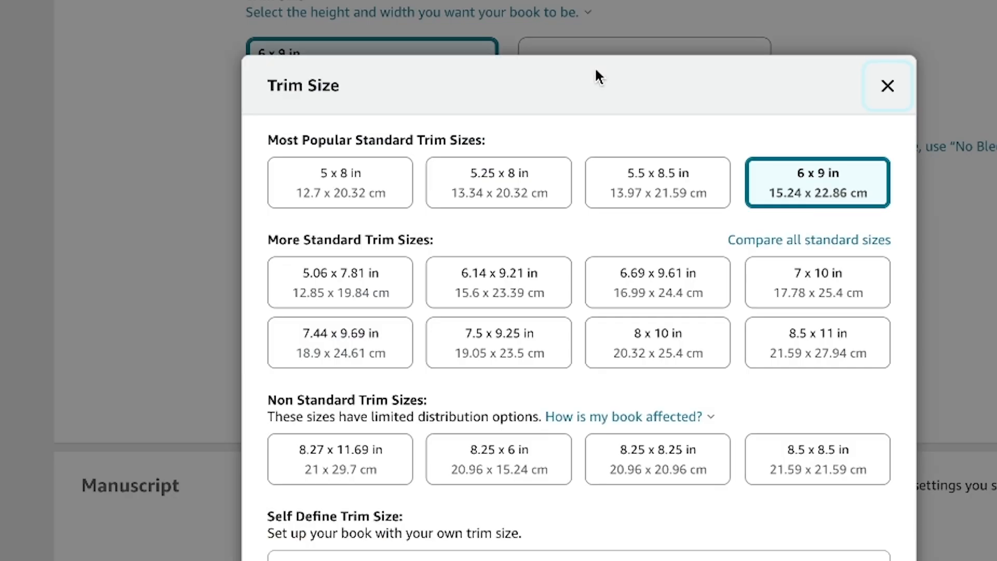
{"action": "left_click", "coordinate": [807, 197]}
- Upload the Paperback Interior (TEST_2) 6X9 CMYK PDF from the TEST_2 1845936 (CMYK) folder as the manuscript
{"action": "scroll", "coordinate": [826, 200], "scroll_direction": "down", "scroll_amount": 7}
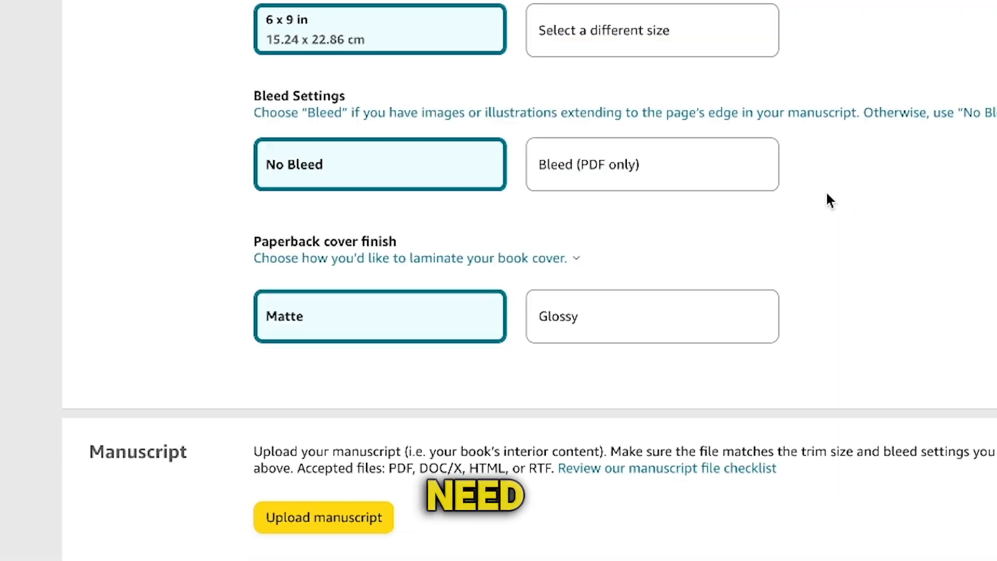
{"action": "left_click", "coordinate": [347, 198]}
{"action": "left_click", "coordinate": [655, 227]}
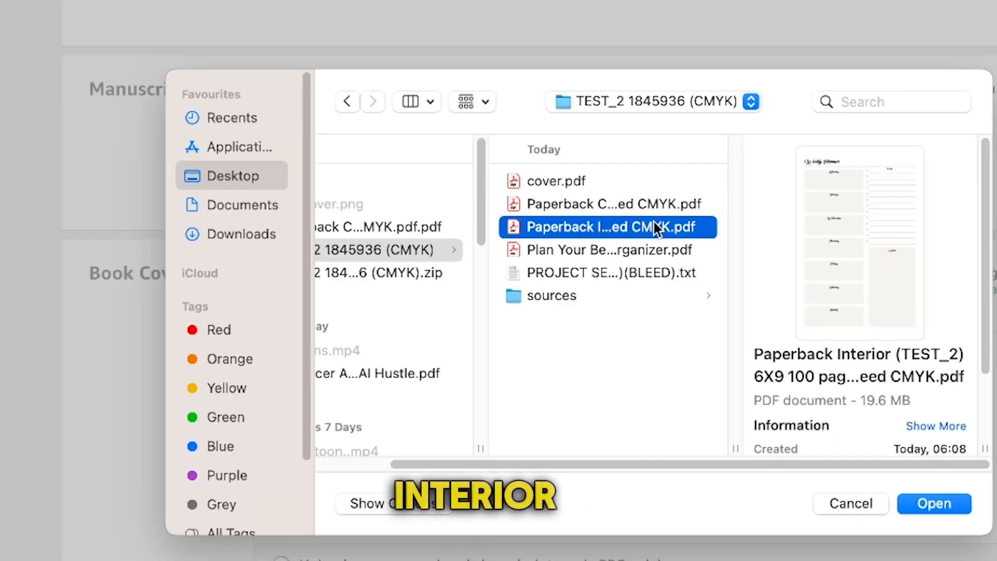
{"action": "left_click", "coordinate": [872, 316]}
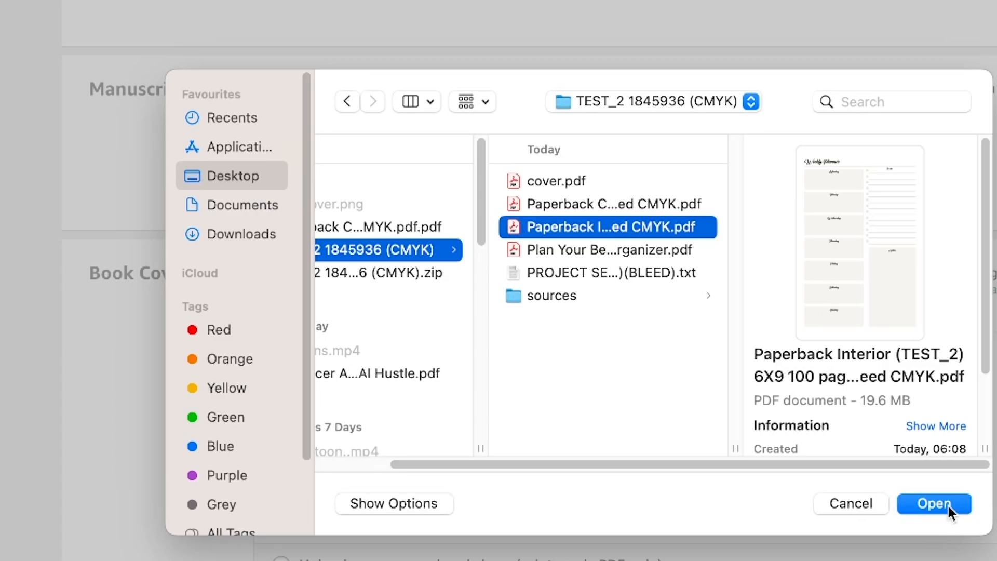
- Finish uploading the interior PDF as manuscript, and upload Paperback Cover (TEST_2) 6X9 100 pages Bleed CMYK.pdf as the book cover
{"action": "left_click", "coordinate": [934, 503]}
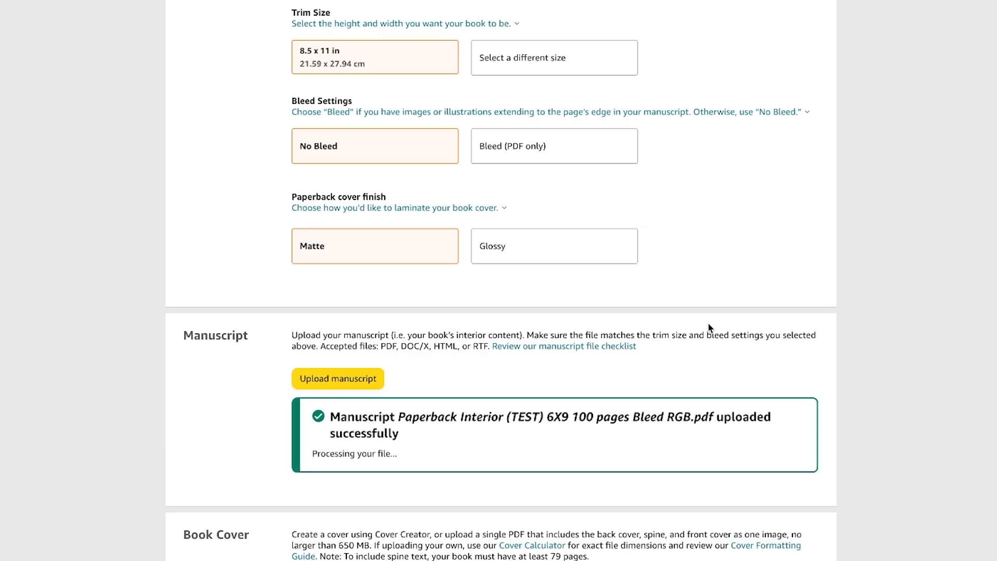
{"action": "scroll", "coordinate": [708, 327], "scroll_direction": "down", "scroll_amount": 4}
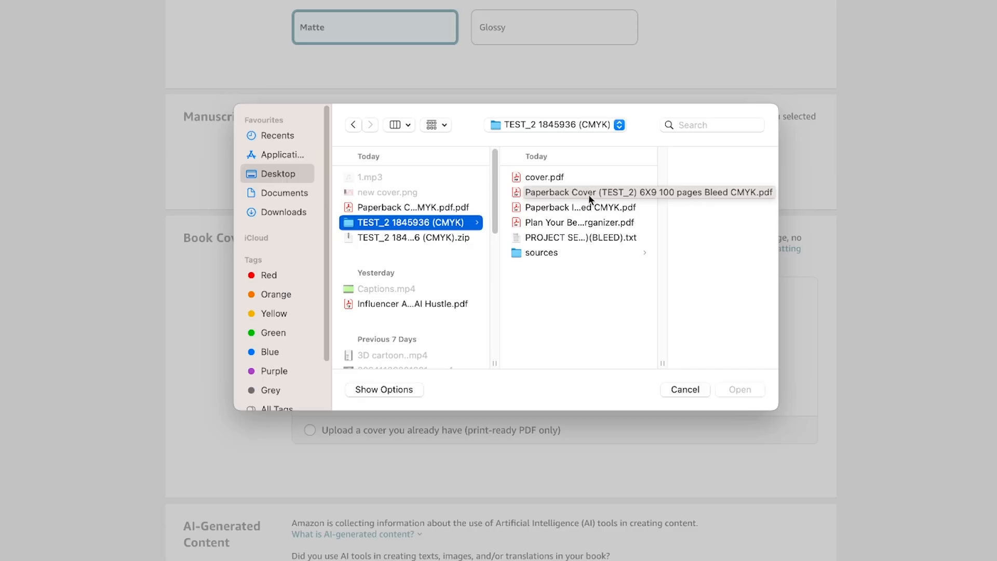
{"action": "left_click", "coordinate": [588, 194]}
{"action": "left_click", "coordinate": [753, 390]}
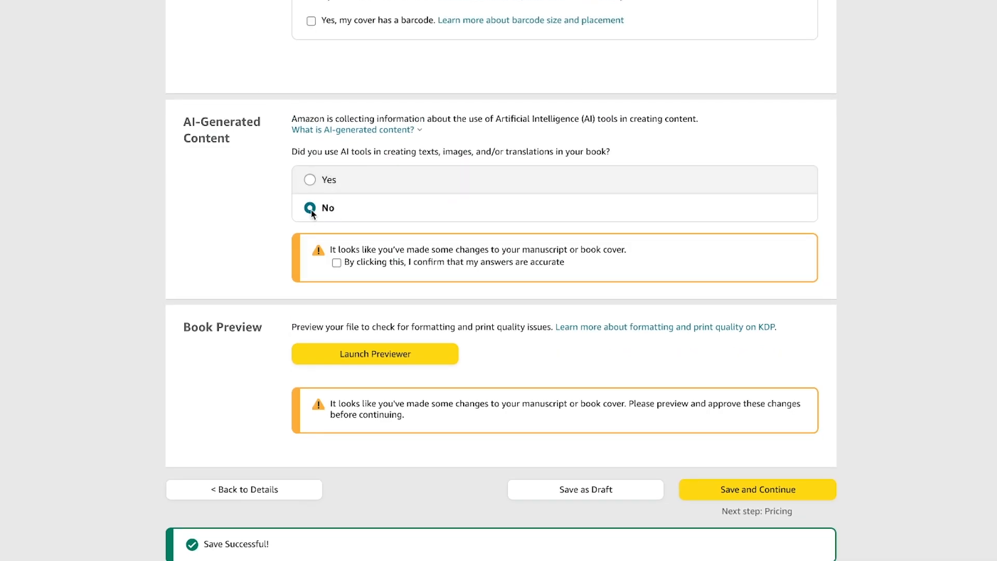
- Declare that no AI tools were used in the book, confirm the answers are accurate, and launch the print preview
{"action": "scroll", "coordinate": [333, 207], "scroll_direction": "down", "scroll_amount": 2}
{"action": "left_click", "coordinate": [337, 178]}
{"action": "scroll", "coordinate": [363, 197], "scroll_direction": "down", "scroll_amount": 2}
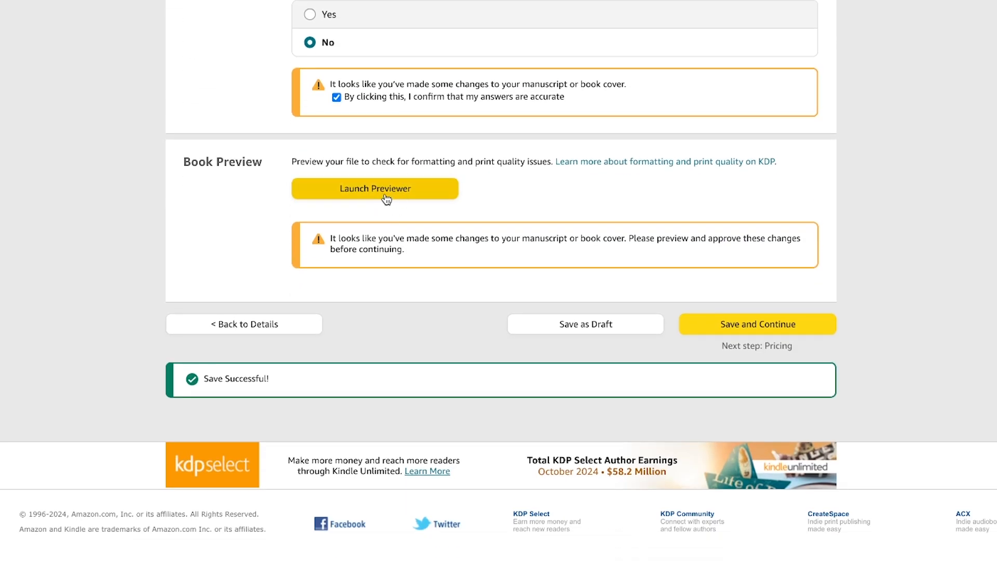
{"action": "left_click", "coordinate": [396, 196]}
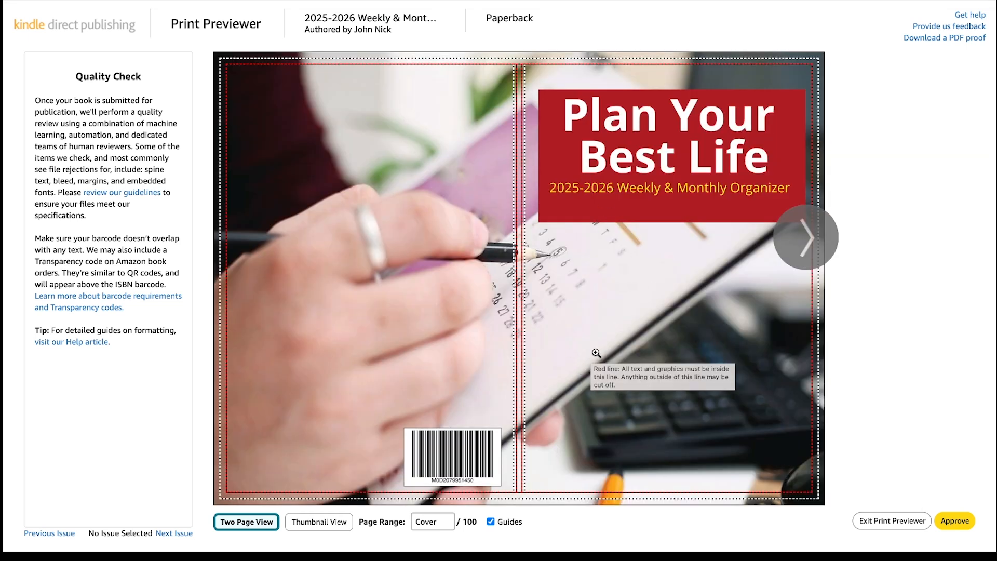
- Page through the book's interior in the Print Previewer, check the cover, and approve the proof
{"action": "left_click", "coordinate": [802, 241]}
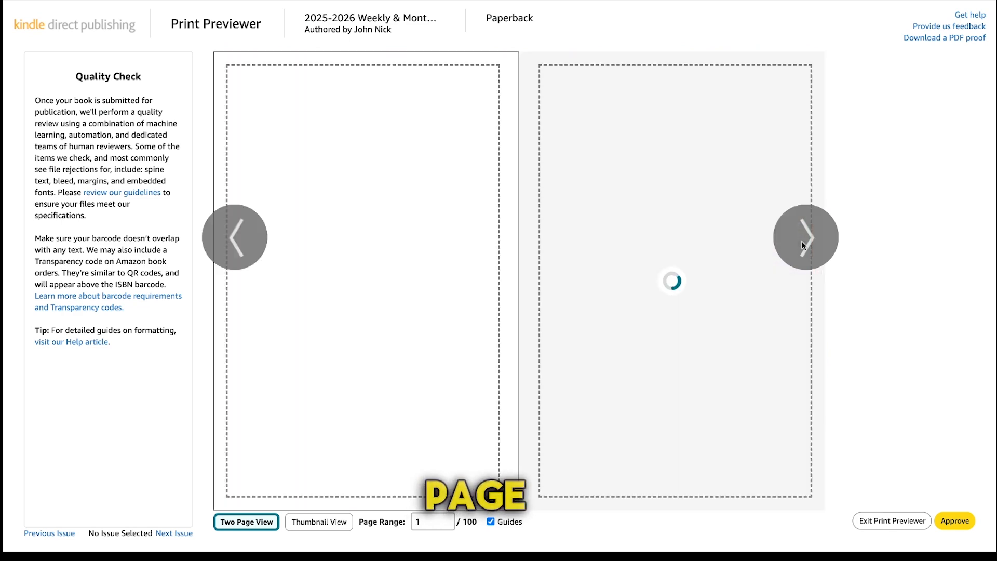
{"action": "left_click", "coordinate": [801, 241]}
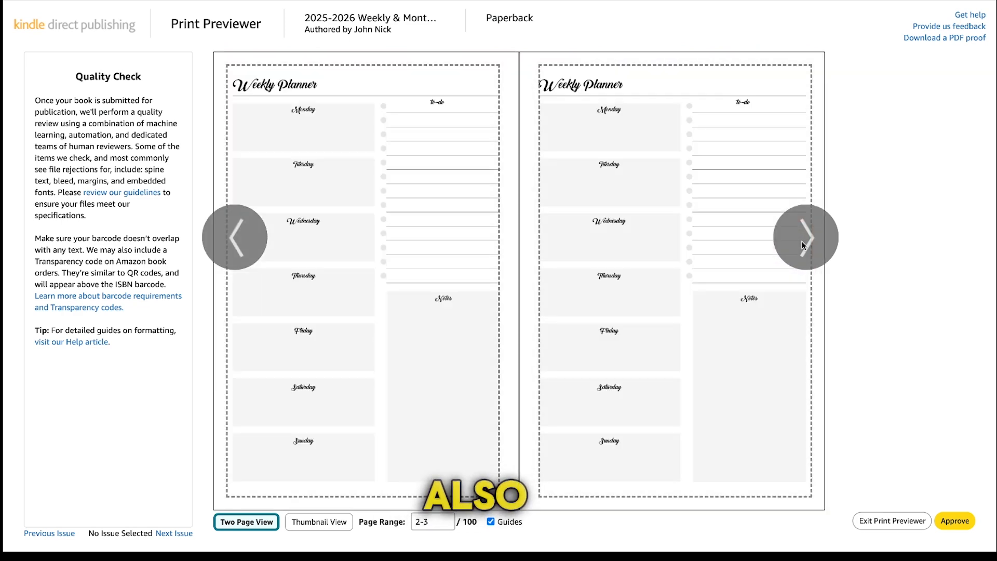
{"action": "left_click", "coordinate": [801, 241]}
{"action": "left_click", "coordinate": [802, 241]}
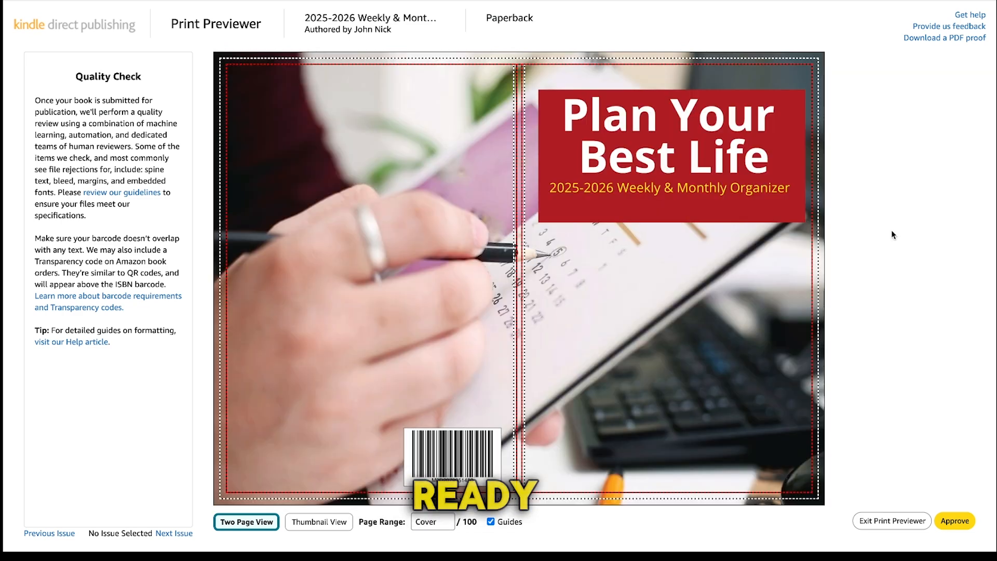
{"action": "mouse_move", "coordinate": [699, 317]}
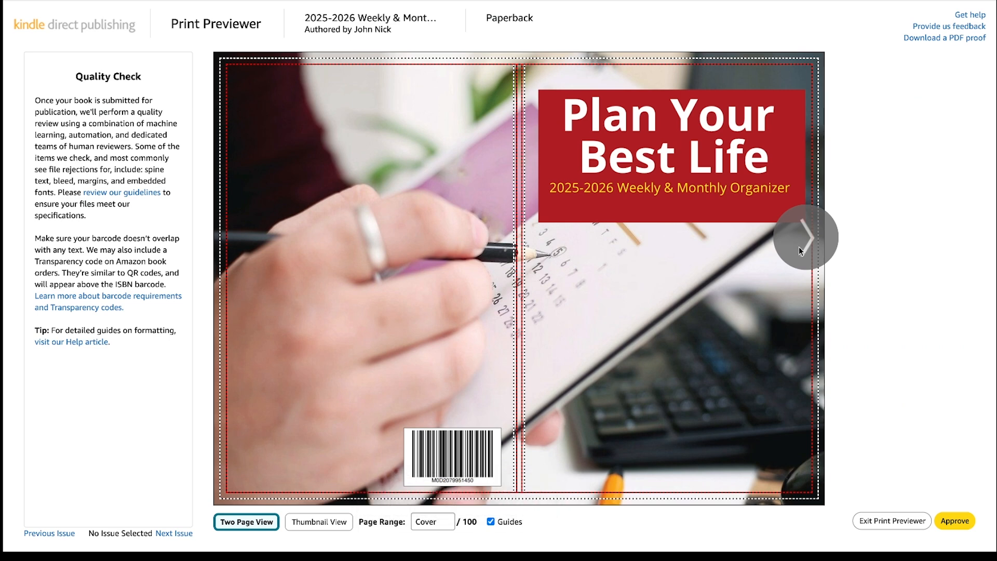
{"action": "left_click", "coordinate": [953, 521]}
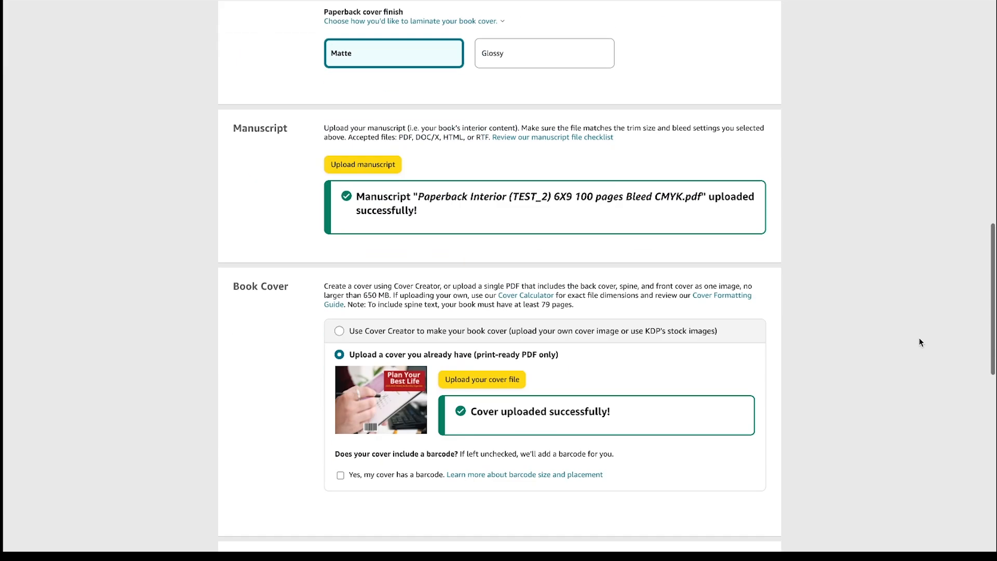
- Review the printing cost summary, and save the paperback content to continue to the pricing
{"action": "scroll", "coordinate": [918, 337], "scroll_direction": "down", "scroll_amount": 10}
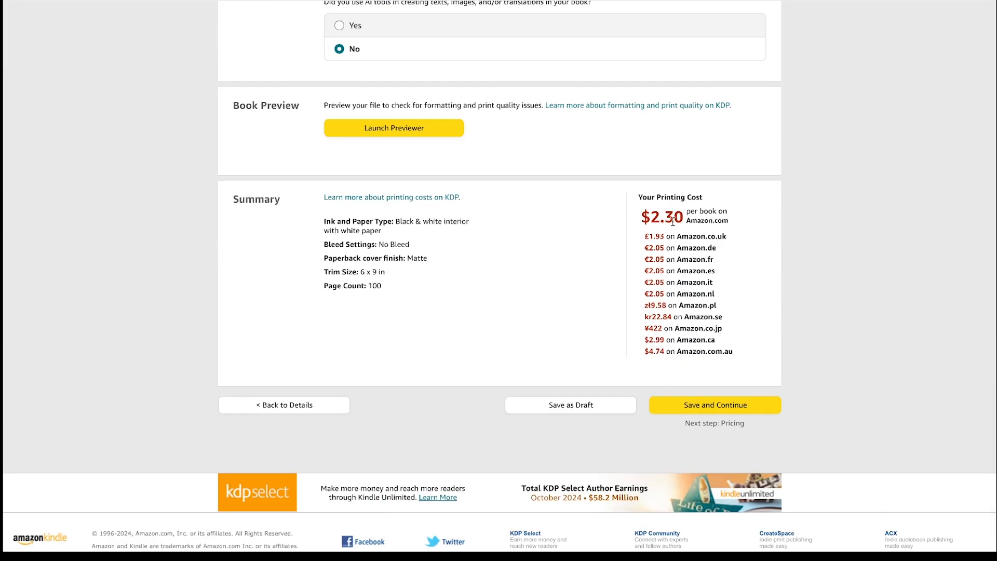
{"action": "scroll", "coordinate": [672, 221], "scroll_direction": "up", "scroll_amount": 1}
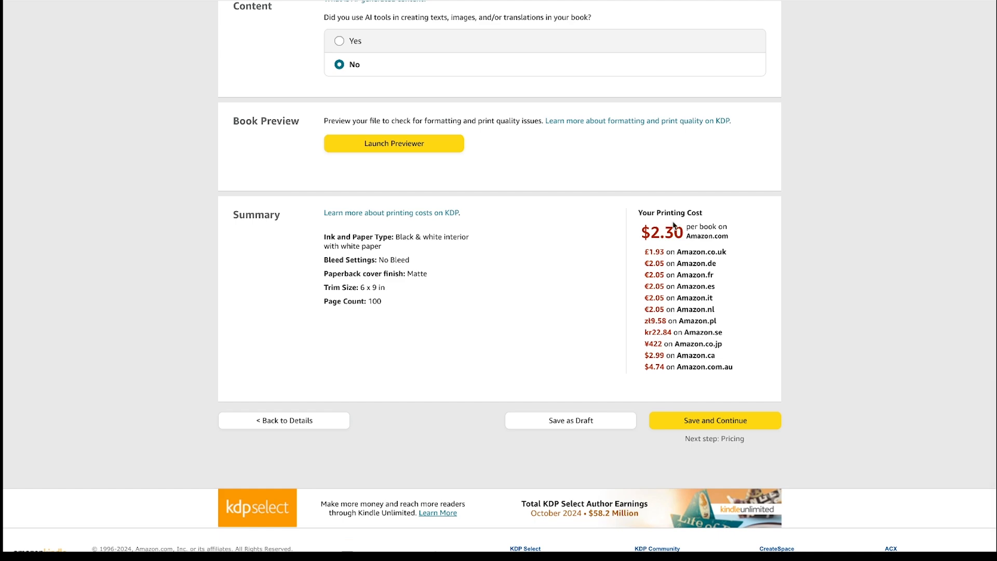
{"action": "scroll", "coordinate": [670, 254], "scroll_direction": "down", "scroll_amount": 1}
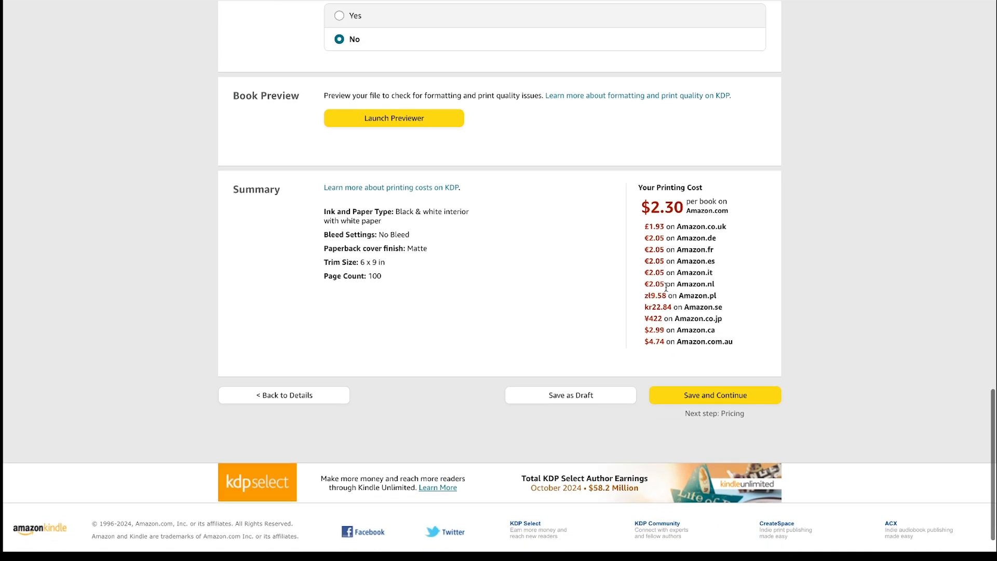
{"action": "left_click", "coordinate": [715, 395]}
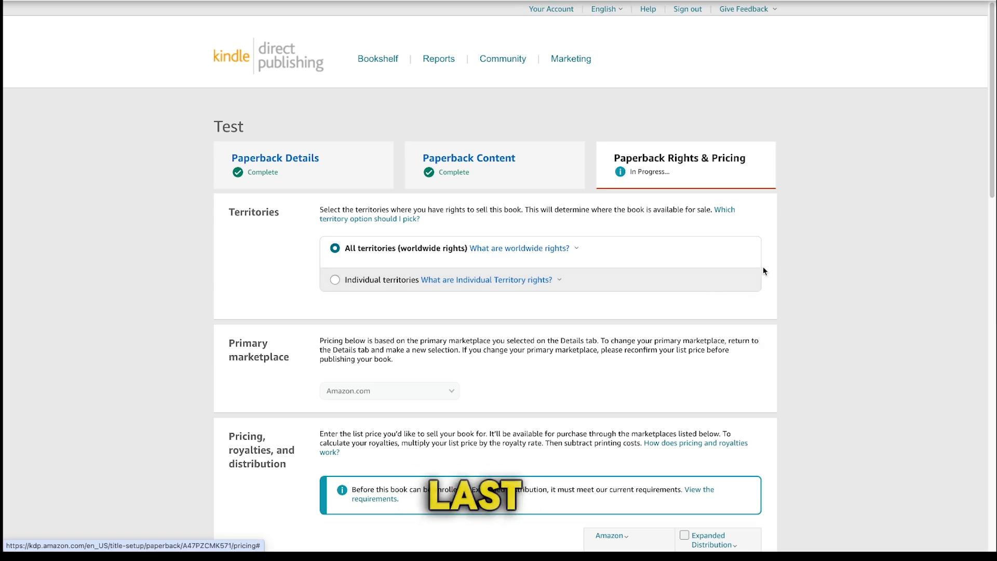
- Keep worldwide rights, set the Amazon.com list price with the competing 2025 weekly planner as reference, and publish the paperback book
{"action": "scroll", "coordinate": [761, 263], "scroll_direction": "down", "scroll_amount": 7}
{"action": "left_click", "coordinate": [408, 231]}
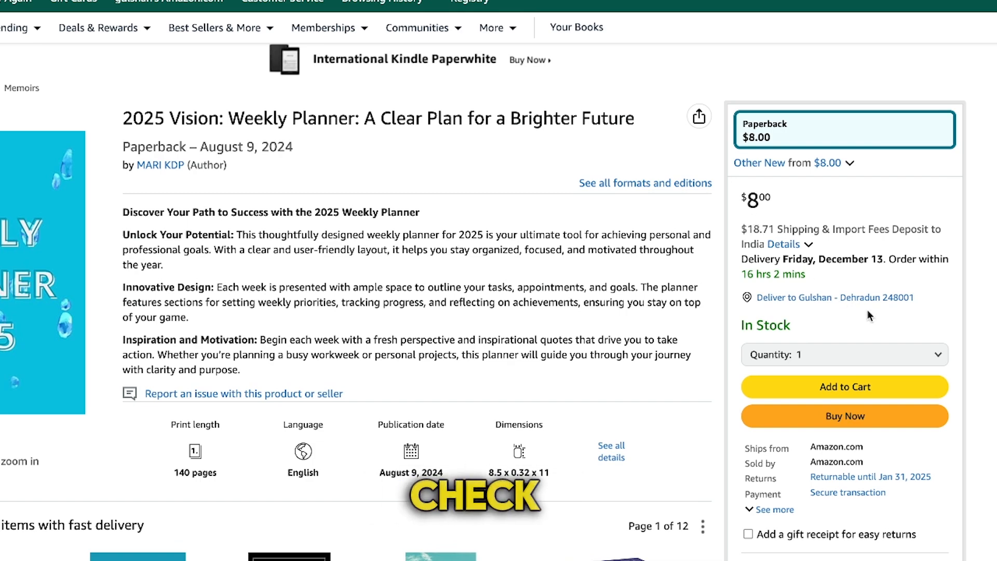
{"action": "scroll", "coordinate": [868, 310], "scroll_direction": "down", "scroll_amount": 10}
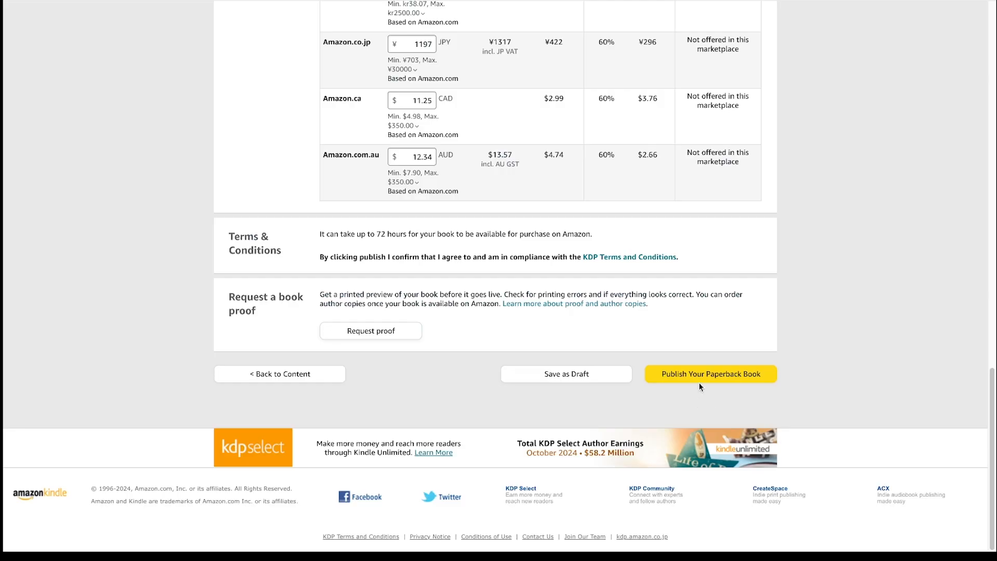
{"action": "left_click", "coordinate": [696, 377]}
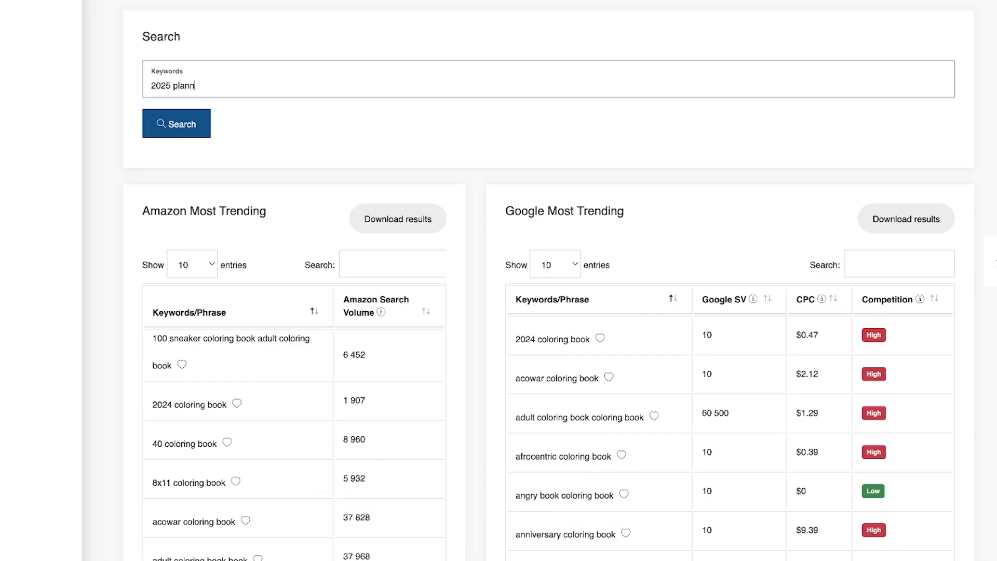
- Switch to Book Bolt's keyword research, search for "2025 planner", and examine that phrase among the Amazon trending keywords
{"action": "type", "text": "er"}
{"action": "left_click", "coordinate": [196, 122]}
{"action": "left_click_drag", "start_coordinate": [153, 213], "coordinate": [200, 217]}
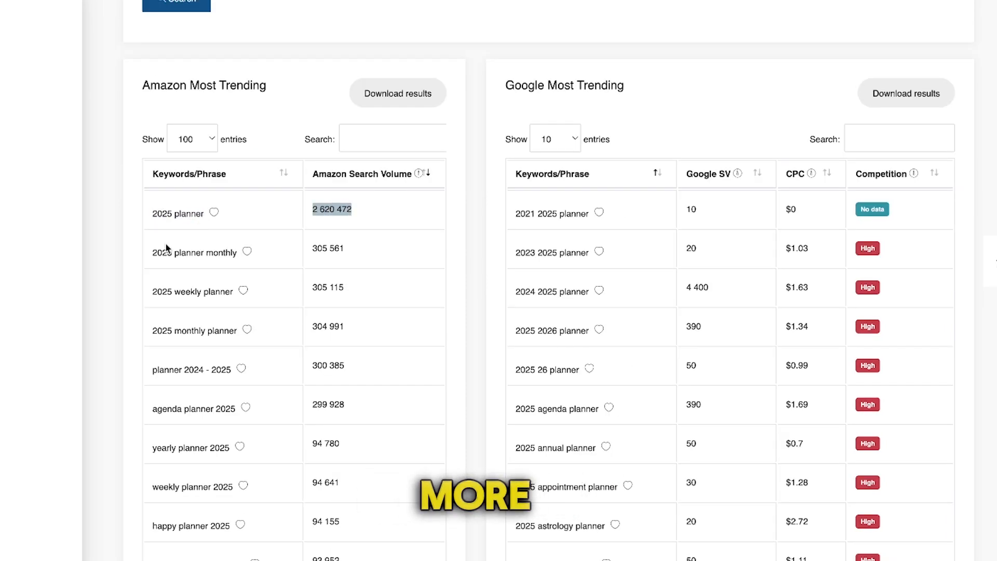
- Compare the Amazon search volumes of the "2025 planner monthly" and "2025 weekly planner" keywords
{"action": "left_click_drag", "start_coordinate": [153, 252], "coordinate": [238, 253]}
{"action": "left_click_drag", "start_coordinate": [312, 249], "coordinate": [345, 251]}
{"action": "left_click_drag", "start_coordinate": [152, 294], "coordinate": [235, 294]}
{"action": "left_click_drag", "start_coordinate": [313, 289], "coordinate": [345, 289]}
{"action": "scroll", "coordinate": [297, 266], "scroll_direction": "down", "scroll_amount": 2}
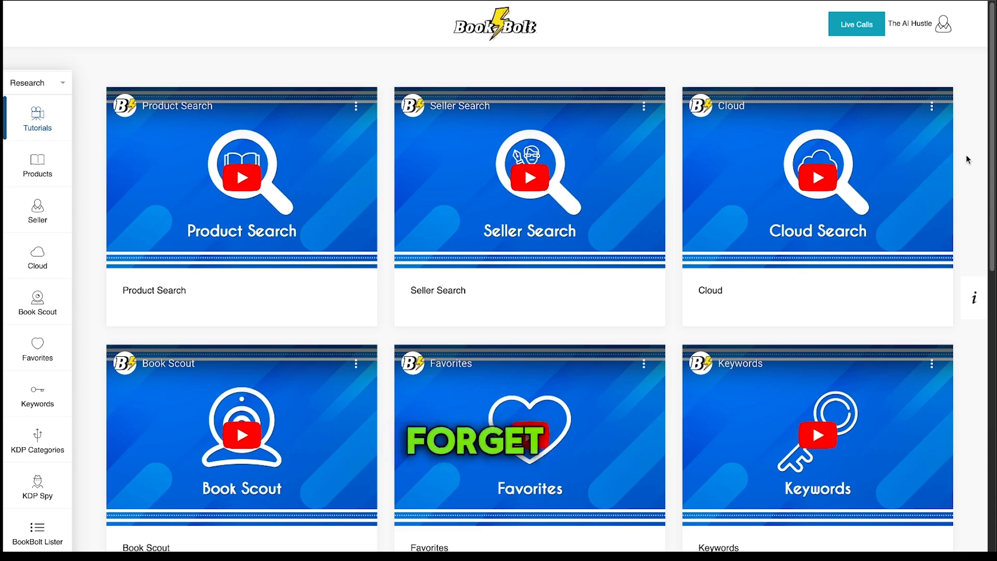
- Look through the Book Bolt tutorial videos for the research tools
{"action": "scroll", "coordinate": [967, 159], "scroll_direction": "down", "scroll_amount": 10}
{"action": "scroll", "coordinate": [968, 159], "scroll_direction": "up", "scroll_amount": 1}
{"action": "scroll", "coordinate": [967, 159], "scroll_direction": "up", "scroll_amount": 8}
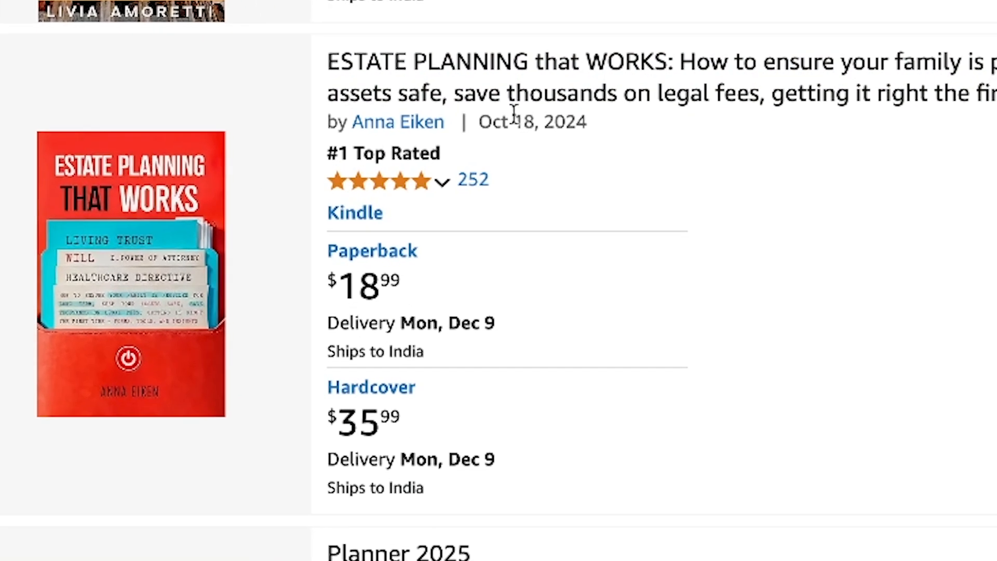
- Switch to the Amazon results and check the publication date of the book "Estate Planning That Works"
{"action": "triple_click", "coordinate": [525, 111]}
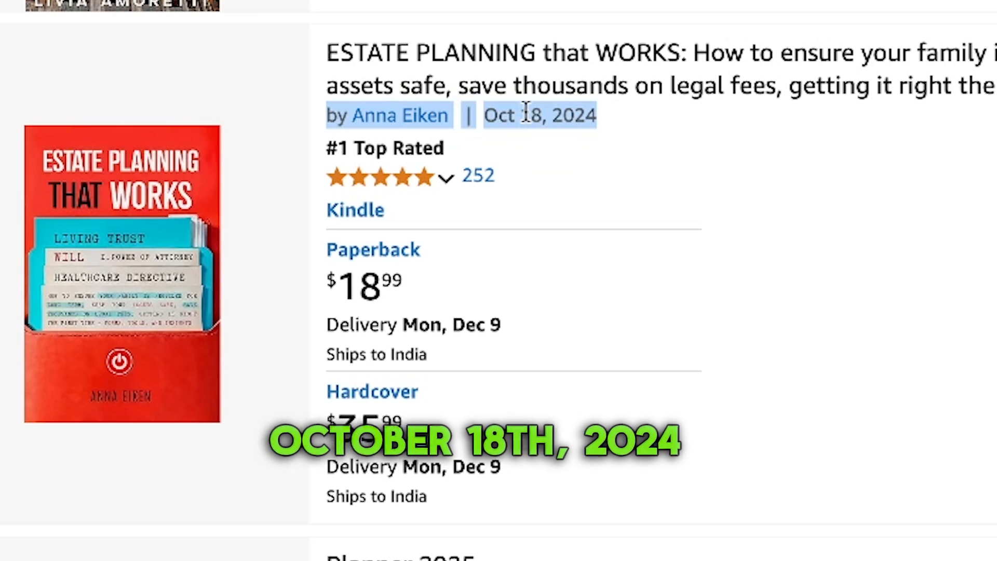
{"action": "left_click", "coordinate": [526, 112]}
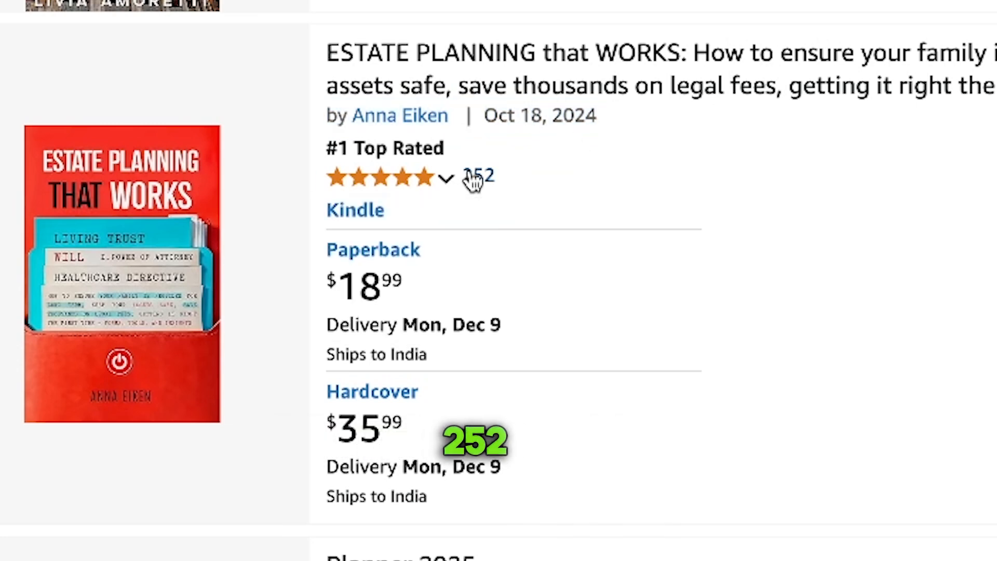